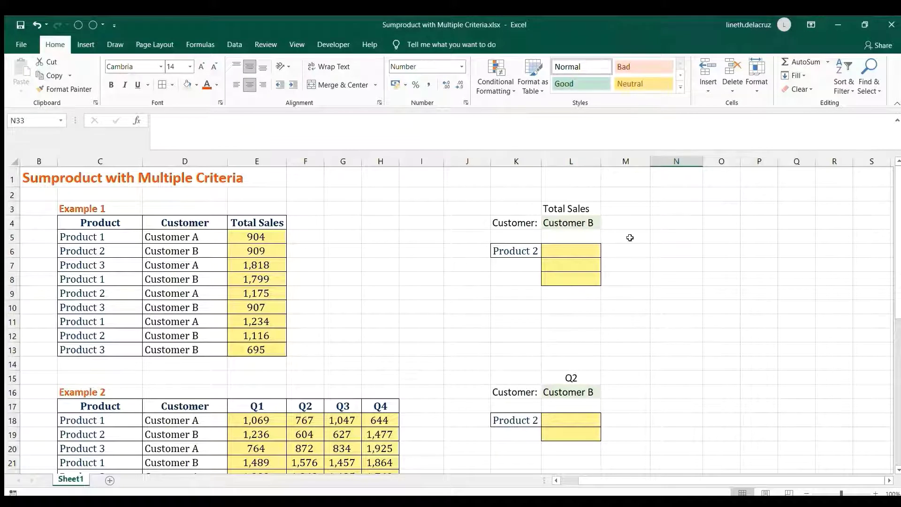
pyautogui.click(594, 220)
pyautogui.click(644, 234)
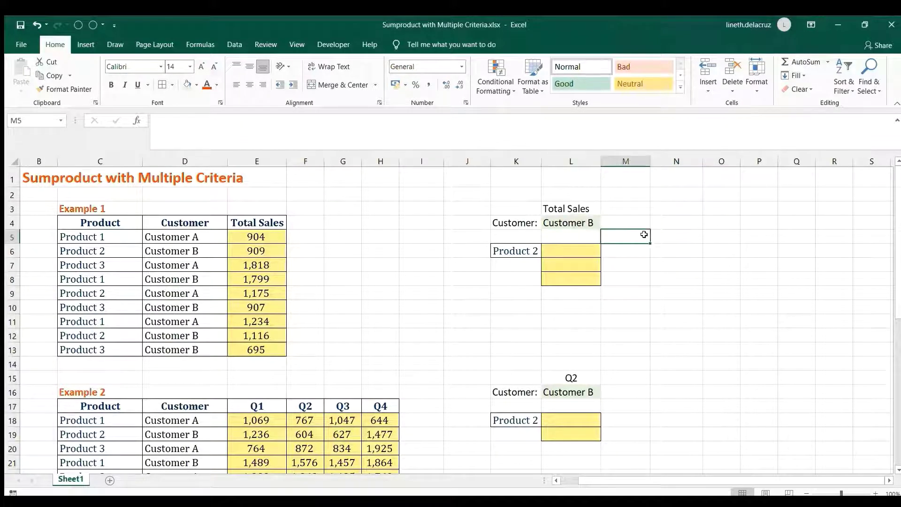
pyautogui.click(577, 224)
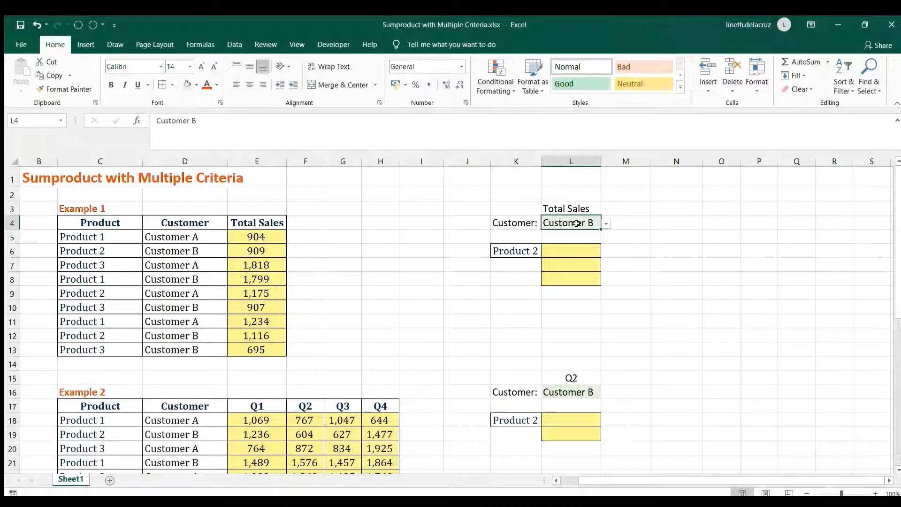
# - Start a SUMPRODUCT formula in L6 with the Total Sales range E5:E13 as its first array
pyautogui.click(573, 253)
pyautogui.write('=')
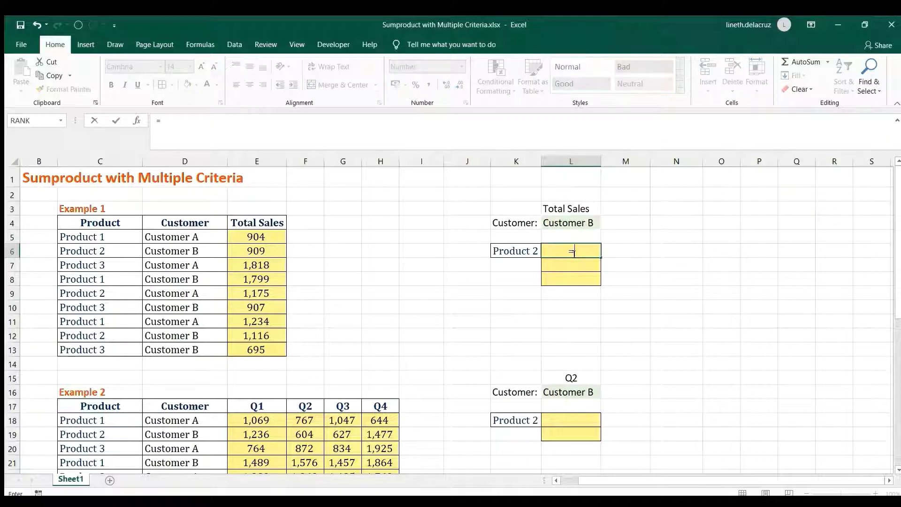
pyautogui.write('sumproduct(')
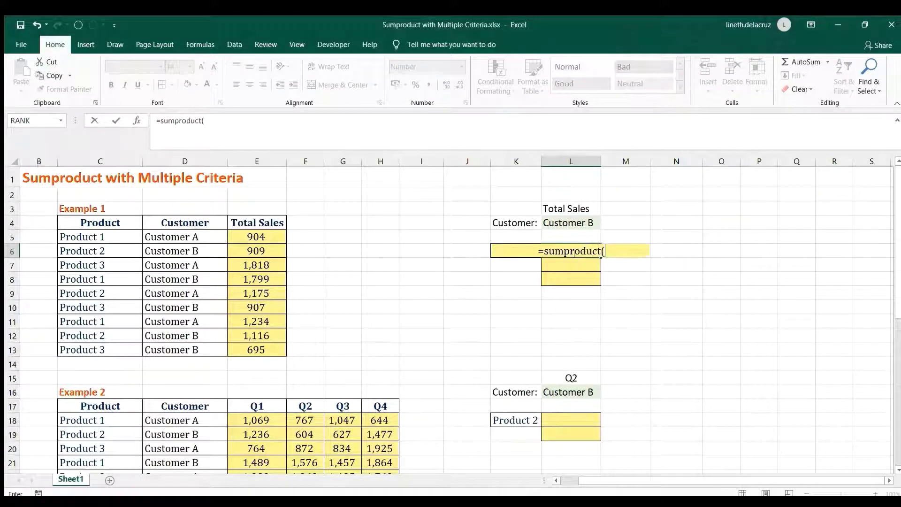
pyautogui.click(271, 237)
pyautogui.moveTo(272, 252); pyautogui.dragTo(270, 347)
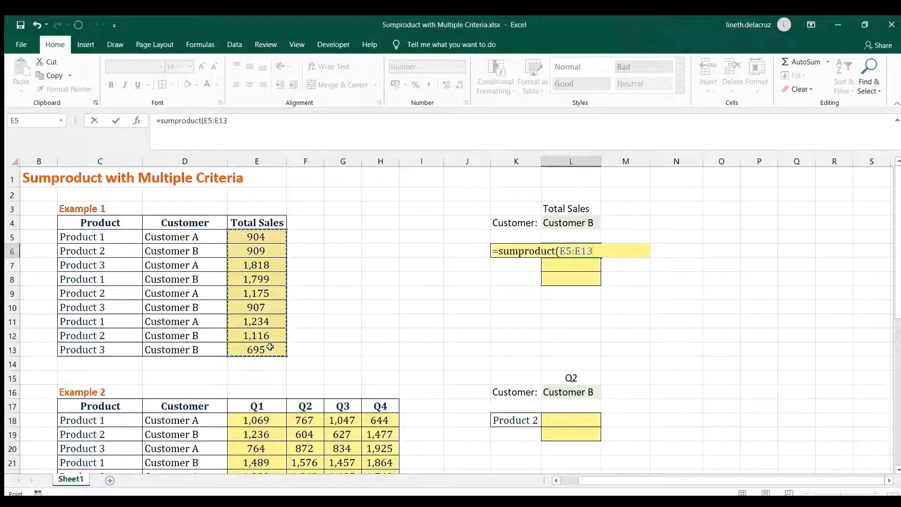
pyautogui.write(',')
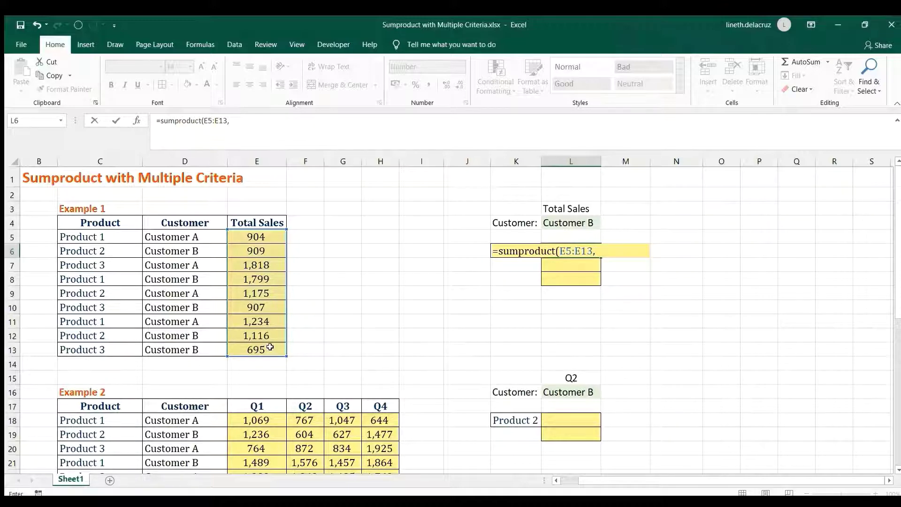
# - Add the customer criterion (D5:D13=L4) as the second argument of the L6 formula
pyautogui.write('(')
pyautogui.moveTo(177, 237); pyautogui.dragTo(171, 350)
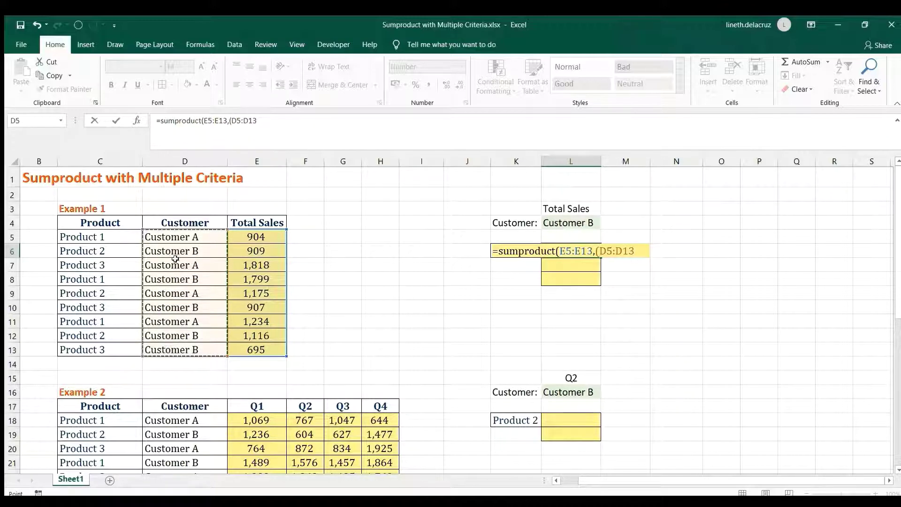
pyautogui.write('=')
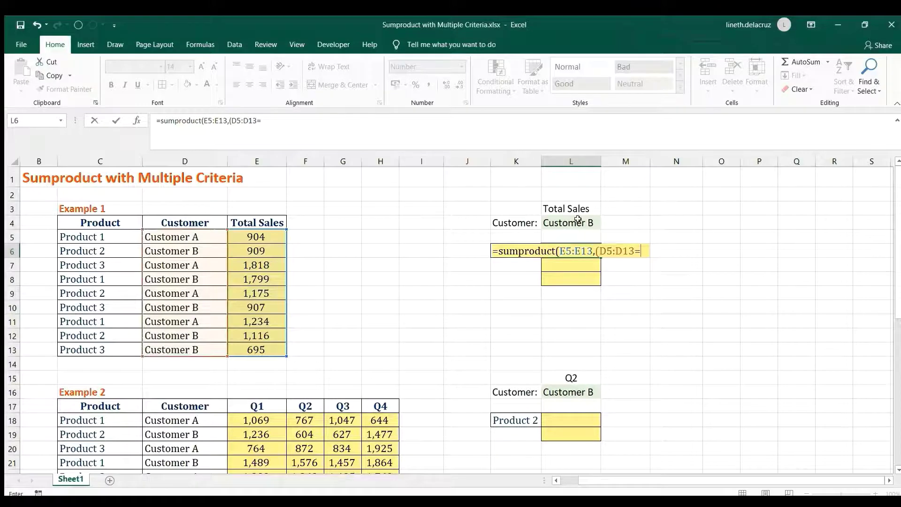
pyautogui.click(566, 227)
pyautogui.write(')')
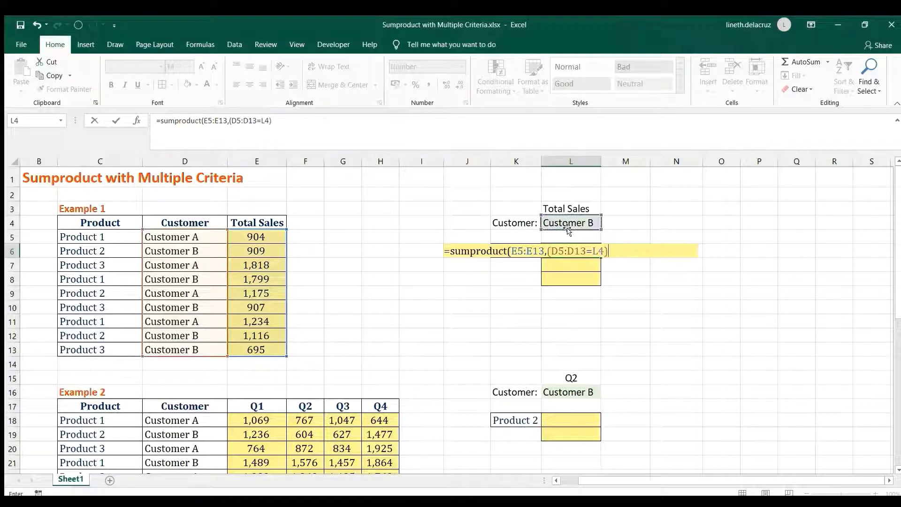
# - Multiply the customer criterion by the product criterion (C5:C13=K6) and complete the SUMPRODUCT formula in L6
pyautogui.write('*(')
pyautogui.moveTo(103, 235); pyautogui.dragTo(81, 347)
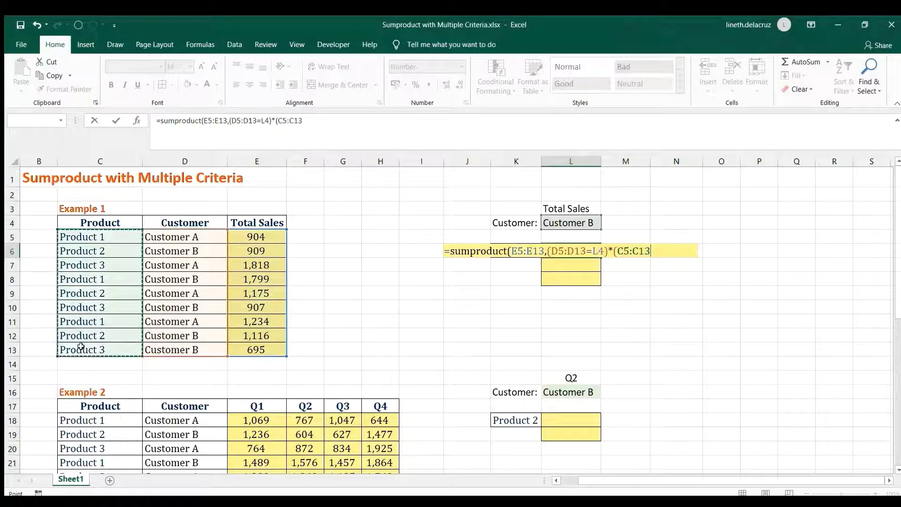
pyautogui.write('=')
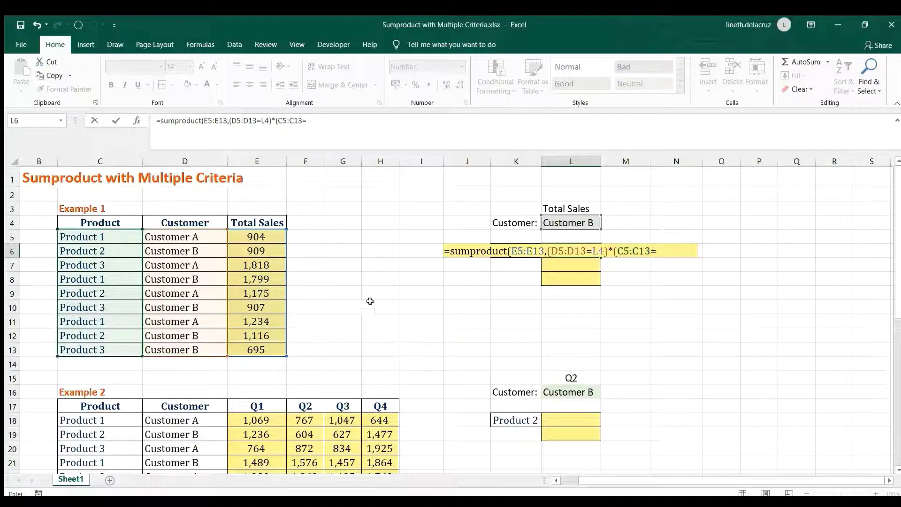
pyautogui.click(512, 236)
pyautogui.press('Down')
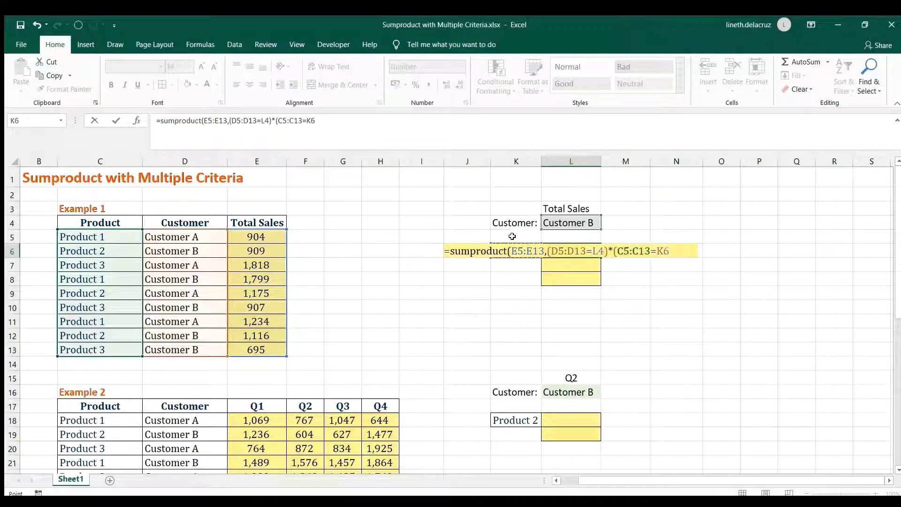
pyautogui.write(')')
pyautogui.press('Return')
pyautogui.press('Up')
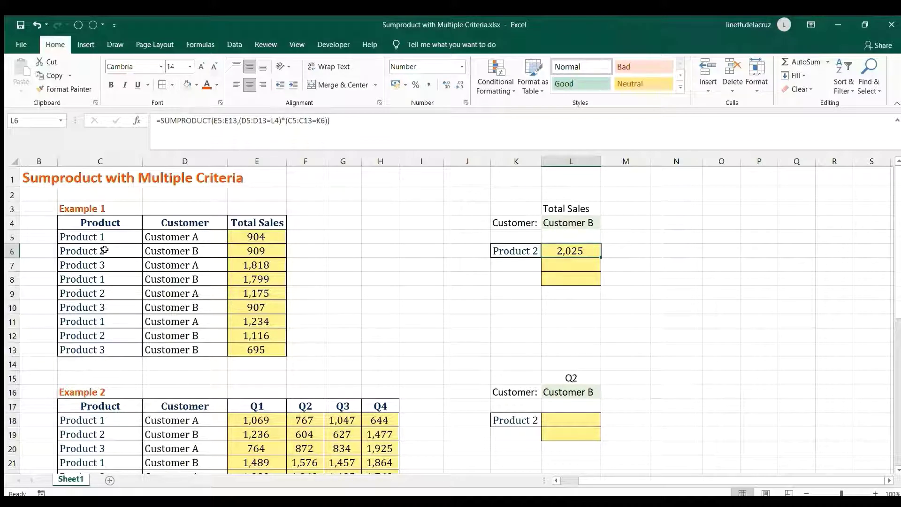
# - Check the L6 result against Example 1 by selecting the Product 2 and Customer B entries and their matching sales in E6 and E12
pyautogui.click(107, 253)
pyautogui.keyDown('ctrl'); pyautogui.click(115, 296); pyautogui.keyUp('ctrl')
pyautogui.keyDown('ctrl'); pyautogui.click(111, 334); pyautogui.keyUp('ctrl')
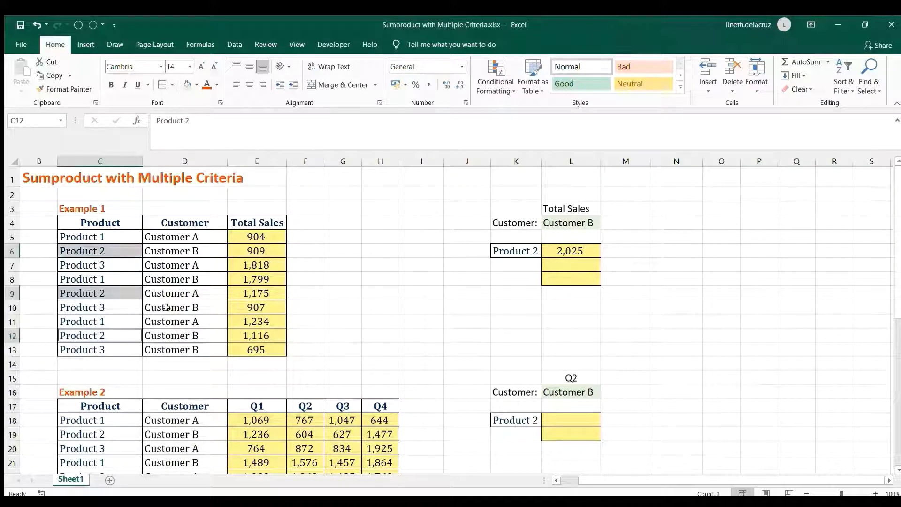
pyautogui.keyDown('ctrl'); pyautogui.click(183, 250); pyautogui.keyUp('ctrl')
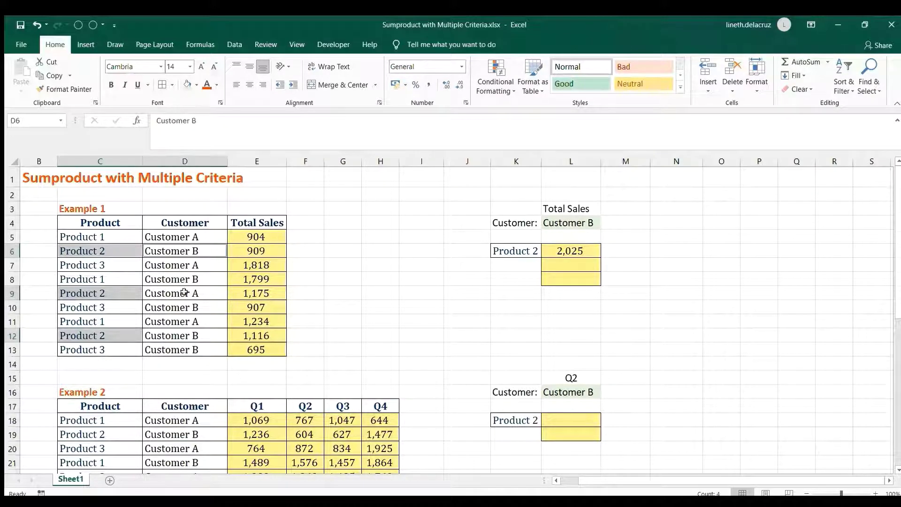
pyautogui.keyDown('ctrl'); pyautogui.click(184, 334); pyautogui.keyUp('ctrl')
pyautogui.click(272, 251)
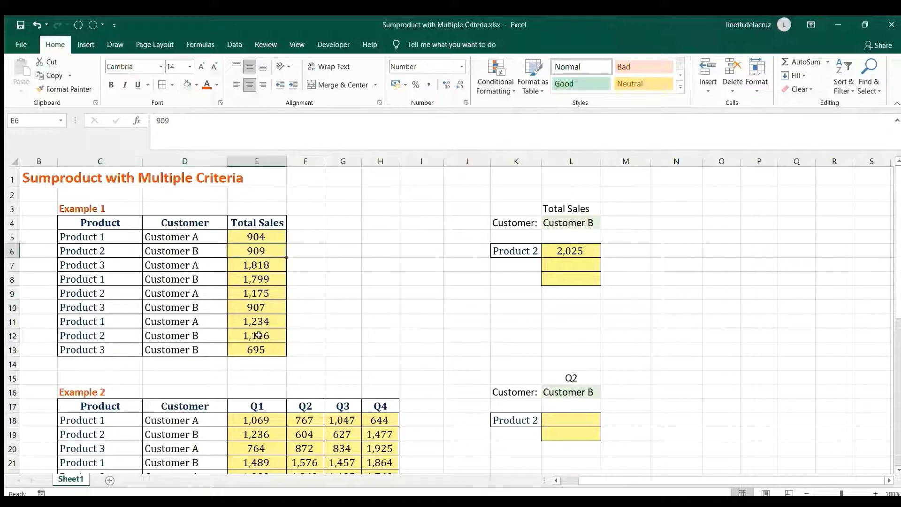
pyautogui.keyDown('ctrl'); pyautogui.click(267, 338); pyautogui.keyUp('ctrl')
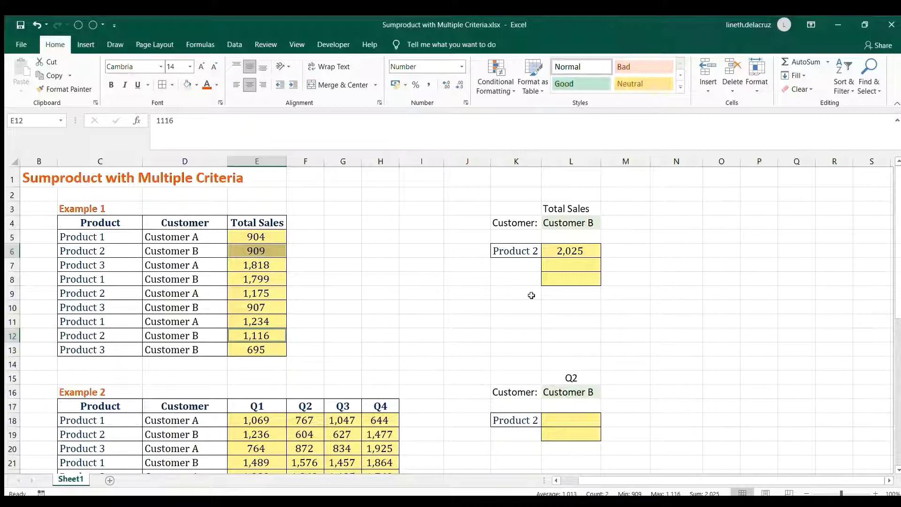
# - Evaluate the E5:E13 array and the (D5:D13=L4) criterion in place within the L6 formula
pyautogui.click(573, 252)
pyautogui.doubleClick(574, 251)
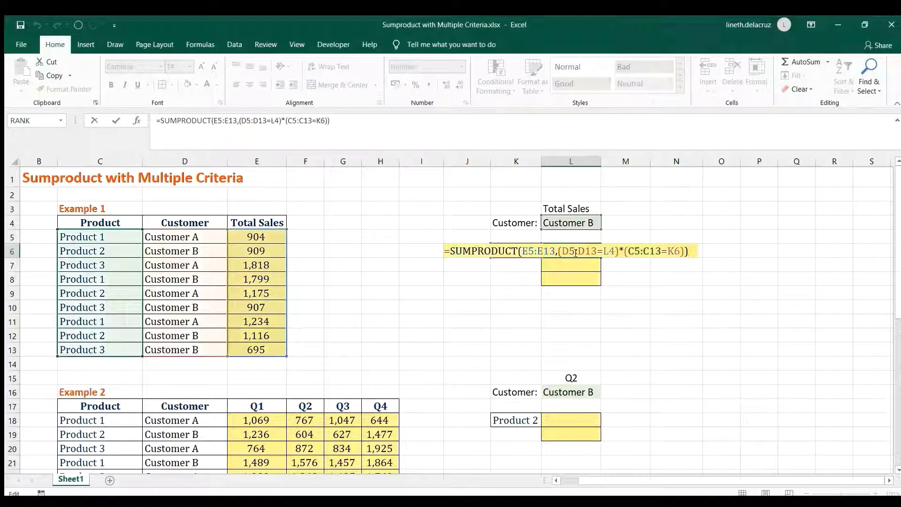
pyautogui.moveTo(555, 250); pyautogui.dragTo(524, 251)
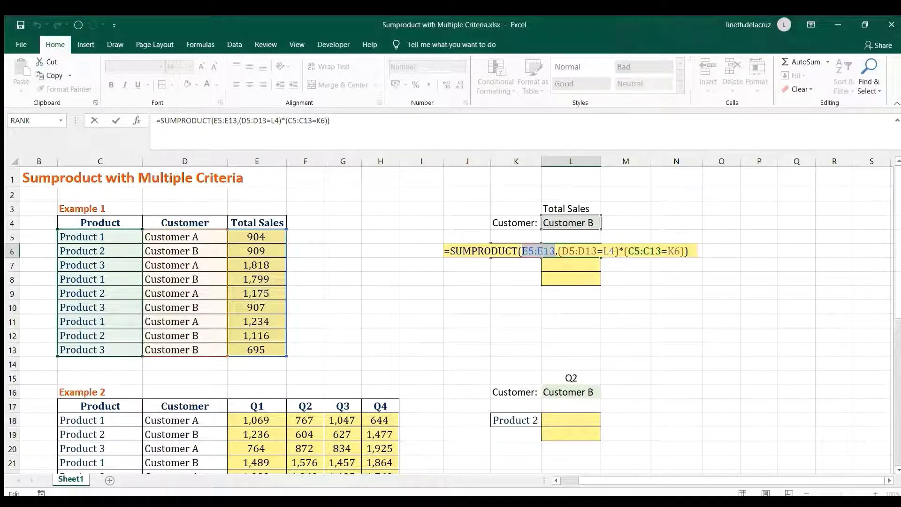
pyautogui.press('F9')
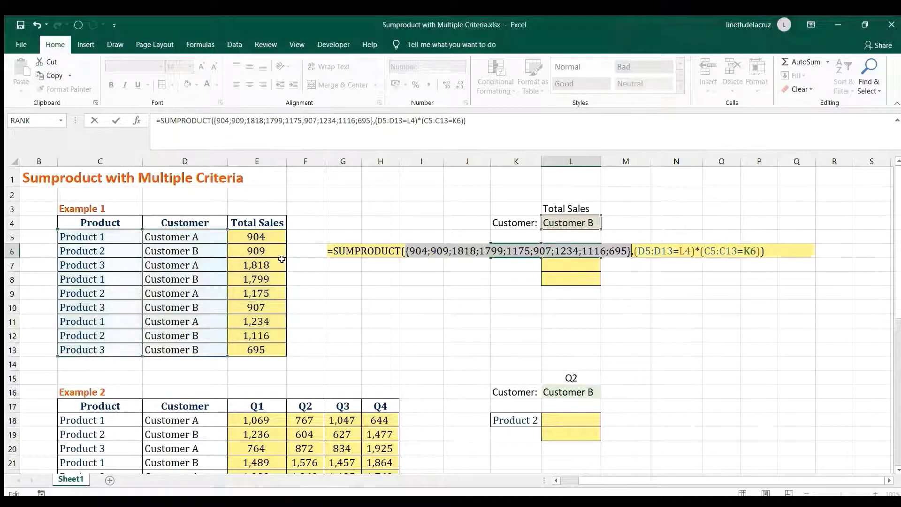
pyautogui.click(694, 251)
pyautogui.moveTo(697, 251); pyautogui.dragTo(635, 253)
pyautogui.press('F9')
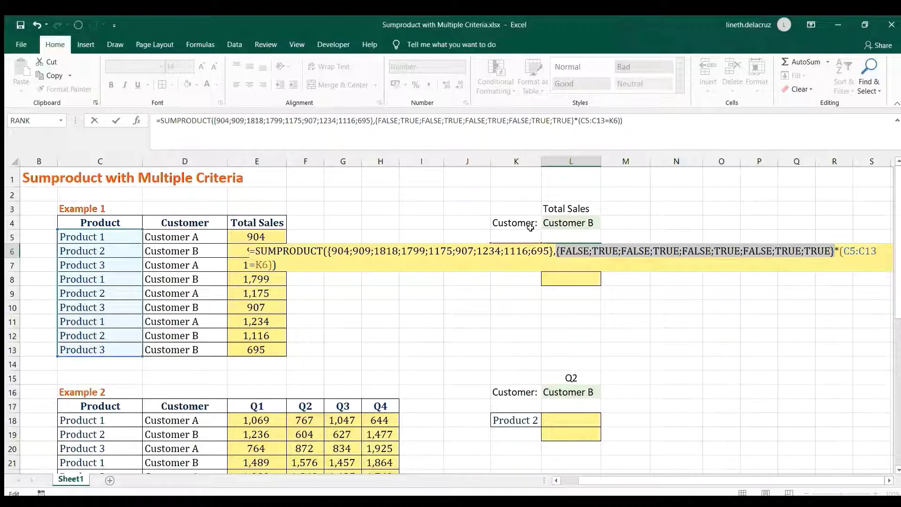
# - Evaluate the (C5:C13=K6) criterion within the L6 formula, then discard the evaluated edits
pyautogui.click(841, 251)
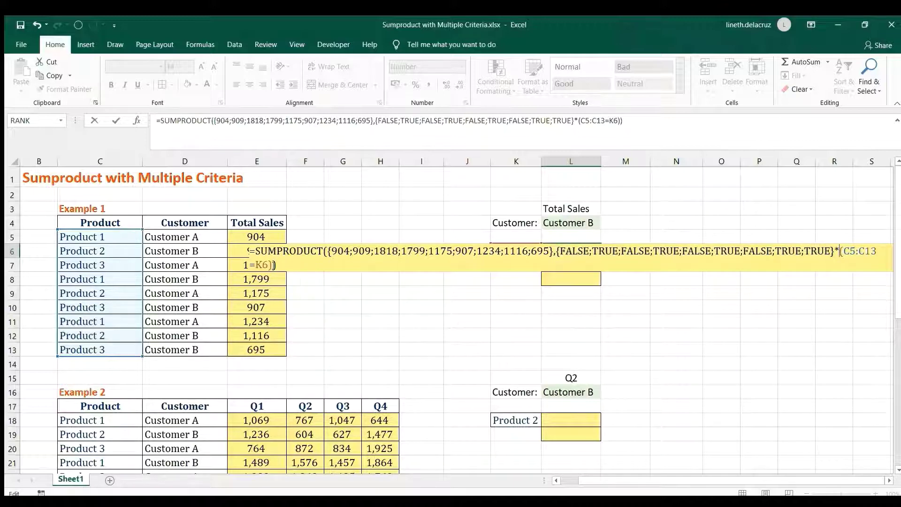
pyautogui.keyDown('shift'); pyautogui.click(276, 266); pyautogui.keyUp('shift')
pyautogui.press('F9')
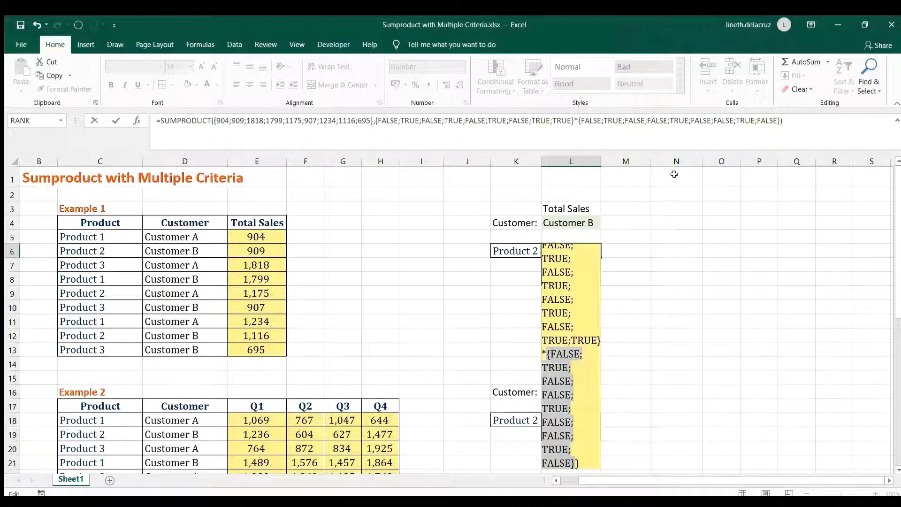
pyautogui.press('Escape')
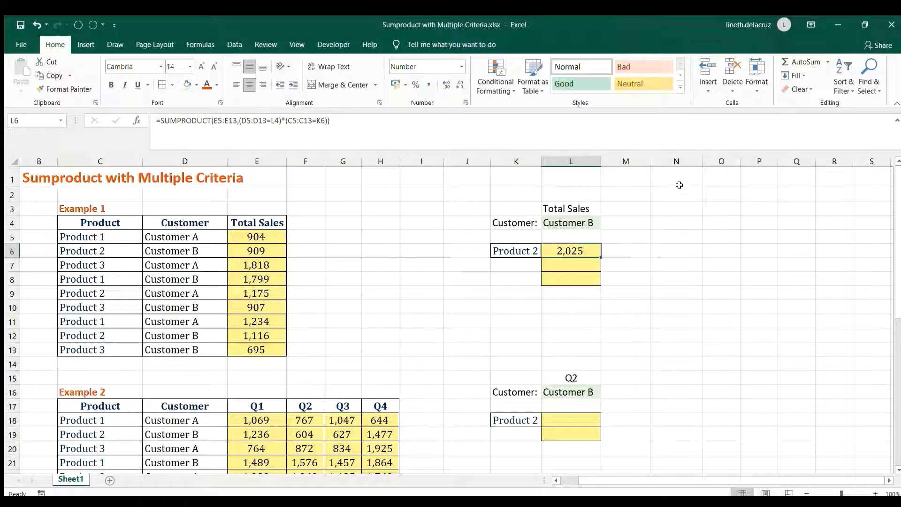
# - Evaluate the combined product of both criteria and the E5:E13 array in the L6 formula, then discard the edits
pyautogui.press('F2')
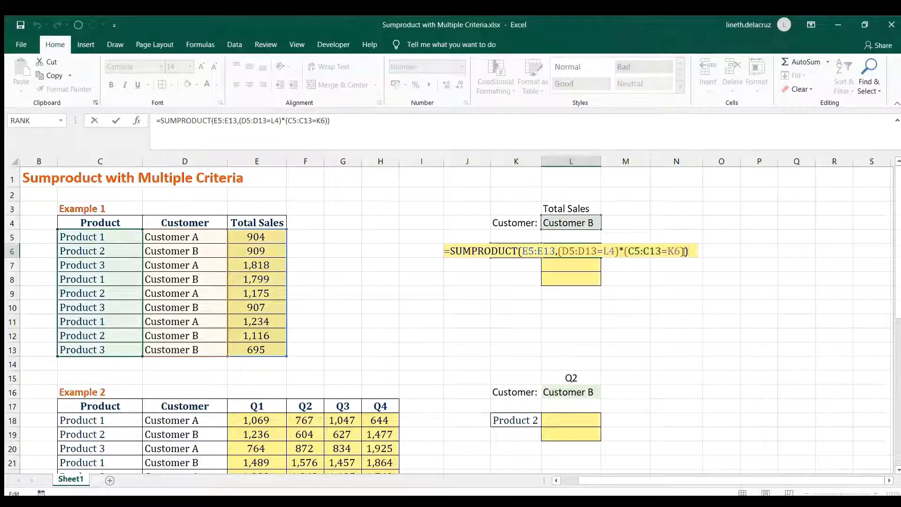
pyautogui.moveTo(684, 251); pyautogui.dragTo(557, 252)
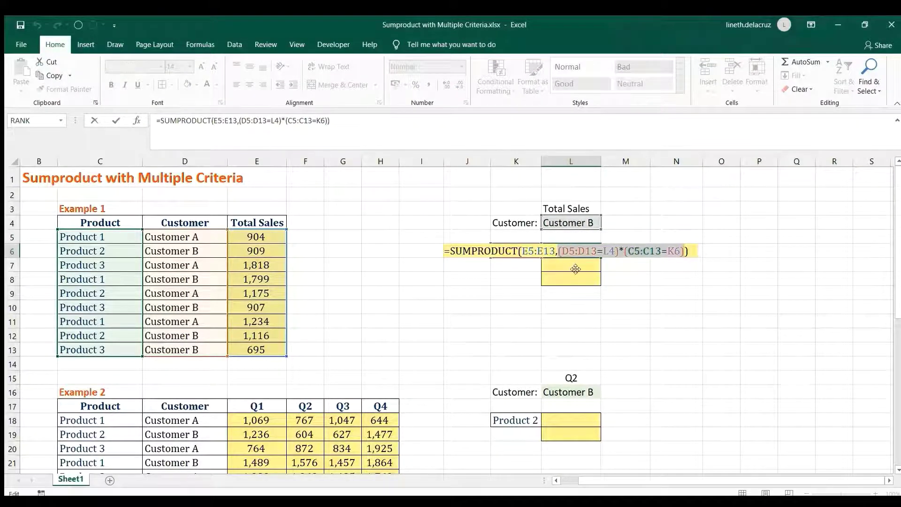
pyautogui.press('F9')
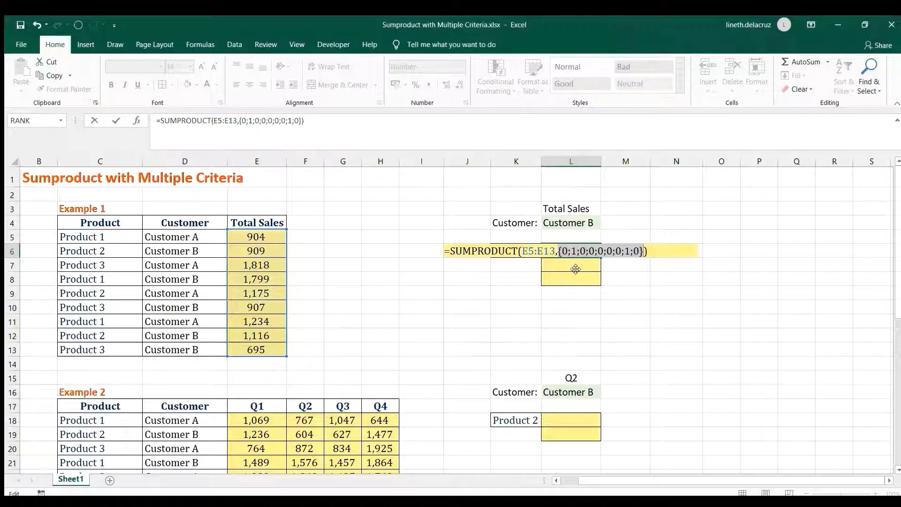
pyautogui.moveTo(556, 251); pyautogui.dragTo(523, 250)
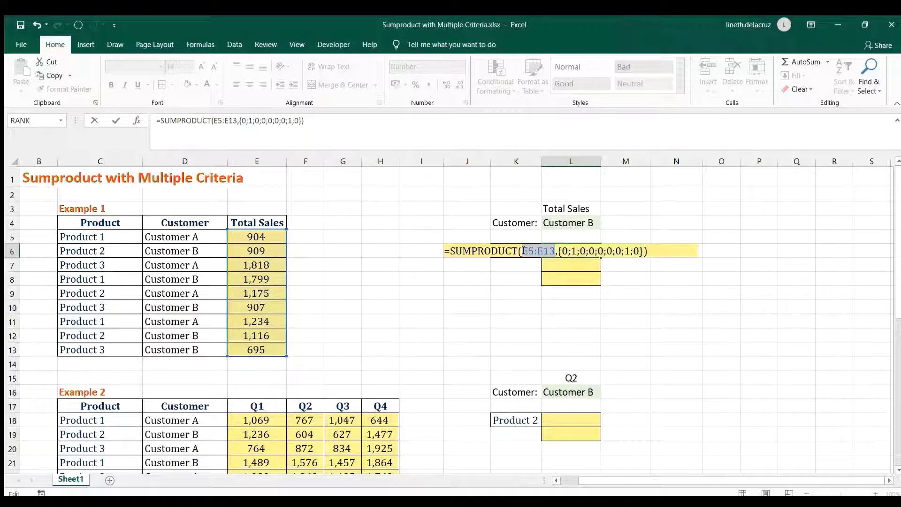
pyautogui.press('F9')
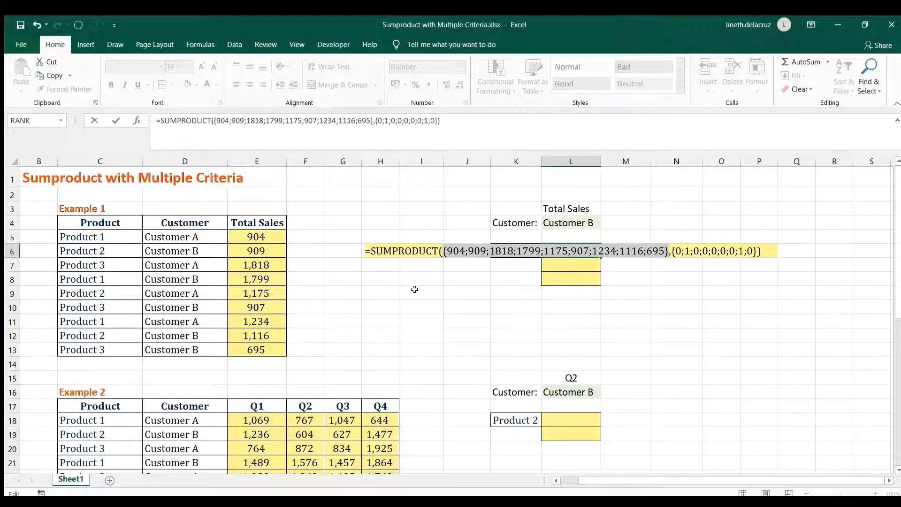
pyautogui.press('Escape')
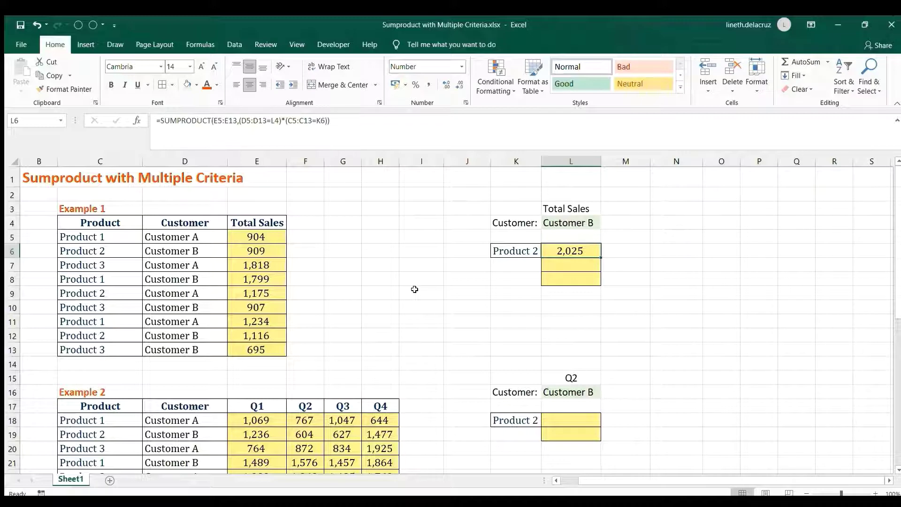
# - Copy the L6 formula text unchanged into L7 as =SUMPRODUCT(E5:E13,(D5:D13=L4)*(C5:C13=K6)) and open it for editing
pyautogui.press('F2')
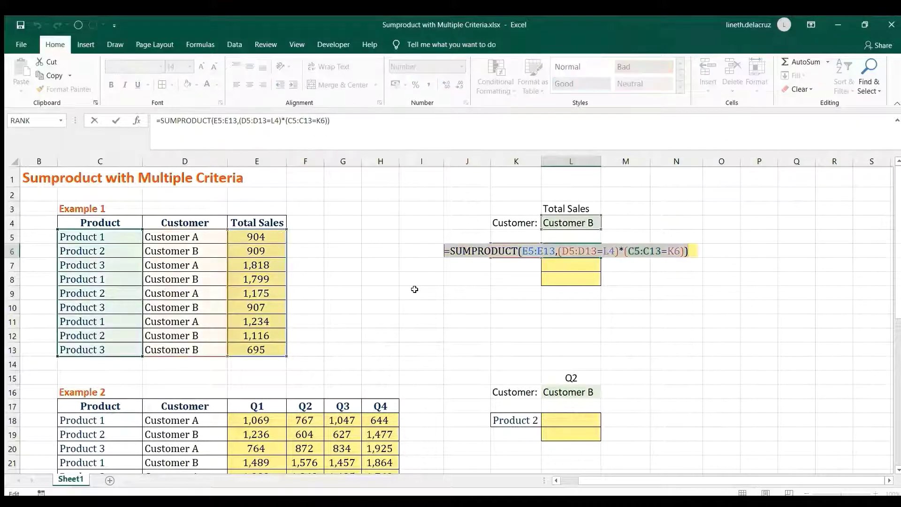
pyautogui.press('Escape')
pyautogui.press('Down')
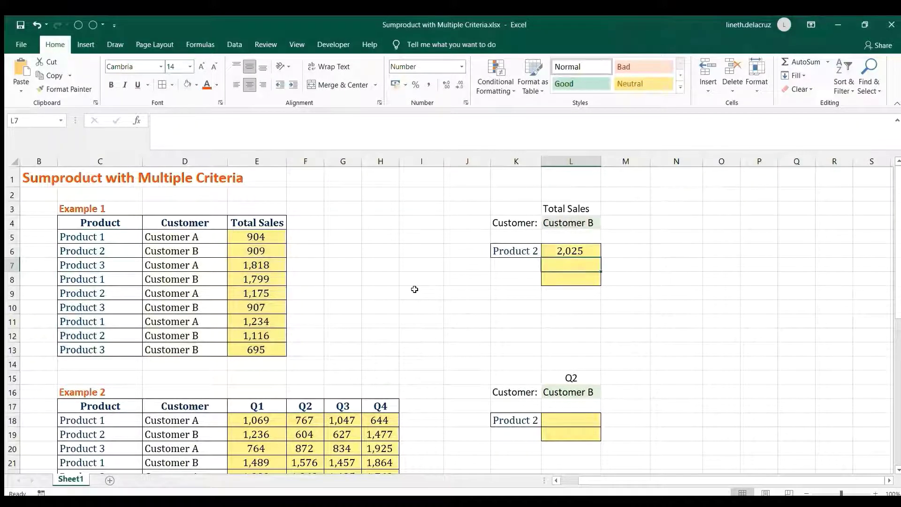
pyautogui.write('=SUMPRODUCT(E5:E13,(D5:D13=L4)*(C5:C13=K6))')
pyautogui.press('F2')
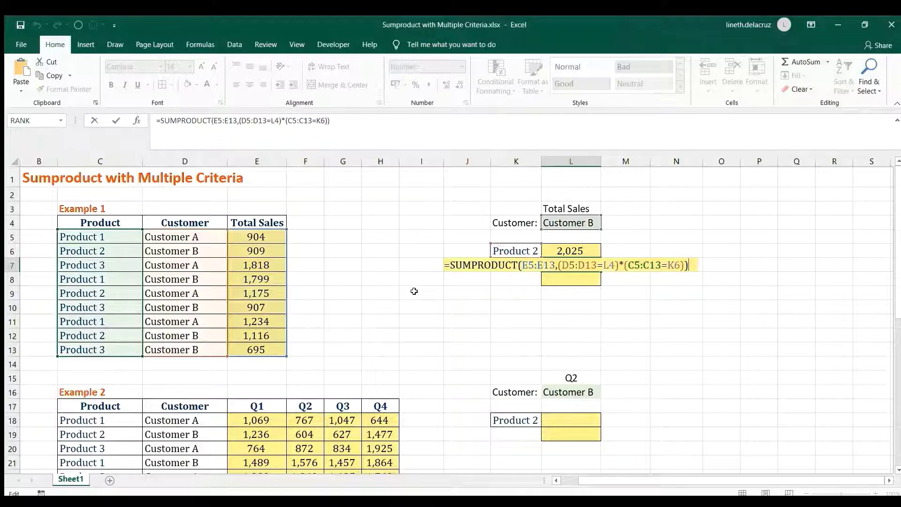
# - Remove the leading E5:E13 argument and its comma from the SUMPRODUCT formula in L7
pyautogui.click(559, 266)
pyautogui.press('BackSpace')
pyautogui.press('BackSpace')
pyautogui.press('BackSpace')
pyautogui.press('BackSpace')
pyautogui.press('BackSpace')
pyautogui.press('BackSpace')
pyautogui.press('BackSpace')
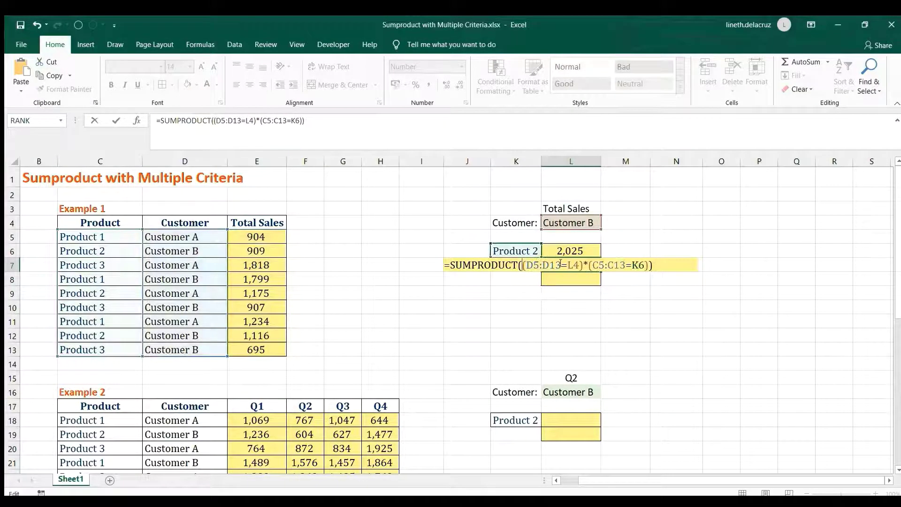
# - Add E5:E13 as the last argument in L7, completing =SUMPRODUCT((D5:D13=L4)*(C5:C13=K6),E5:E13)
pyautogui.click(647, 266)
pyautogui.write(',')
pyautogui.moveTo(265, 238); pyautogui.dragTo(266, 350)
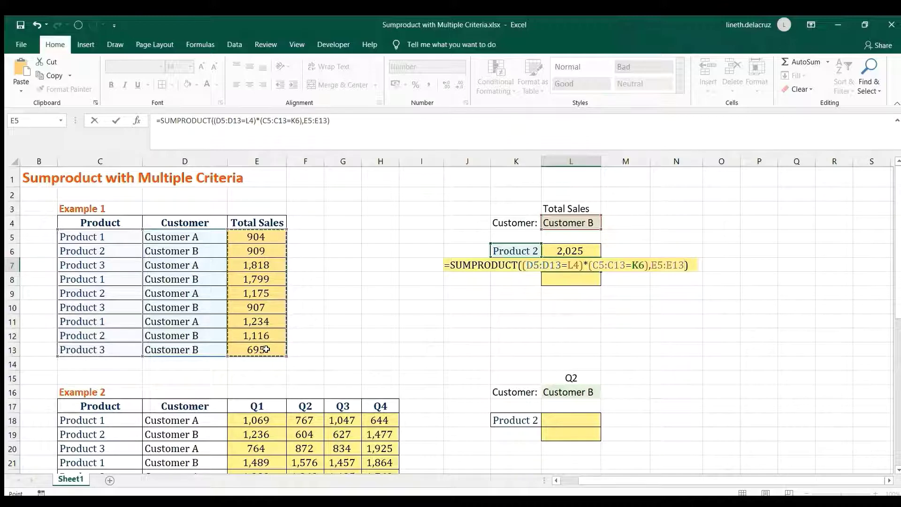
pyautogui.press('Return')
# - Copy the L6 formula text unchanged into L8 as =SUMPRODUCT(E5:E13,(D5:D13=L4)*(C5:C13=K6))
pyautogui.press('Up')
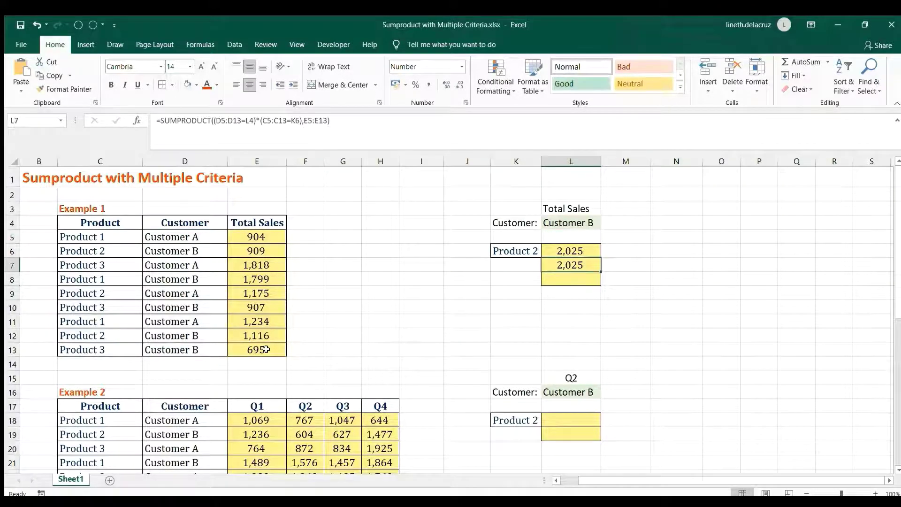
pyautogui.press('F2')
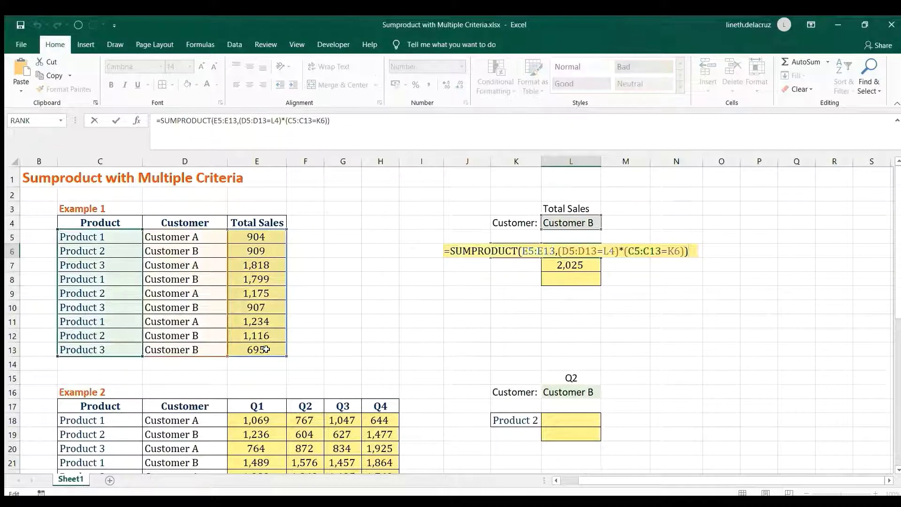
pyautogui.press('Escape')
pyautogui.press('Up')
pyautogui.press('Down')
pyautogui.press('Down')
pyautogui.hotkey('ctrl', 'v')
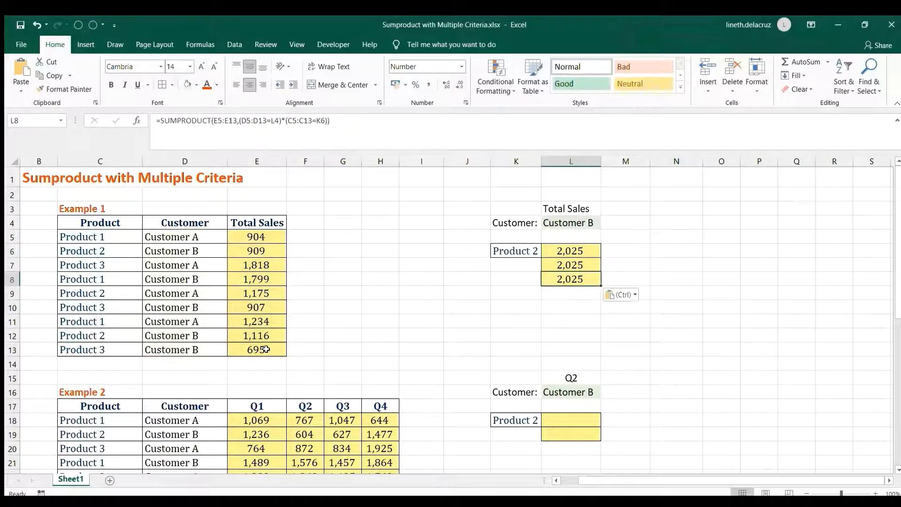
# - Change the L8 formula to separate, double-negated criteria: =SUMPRODUCT(E5:E13,--(D5:D13=L4),--(C5:C13=K6))
pyautogui.press('F2')
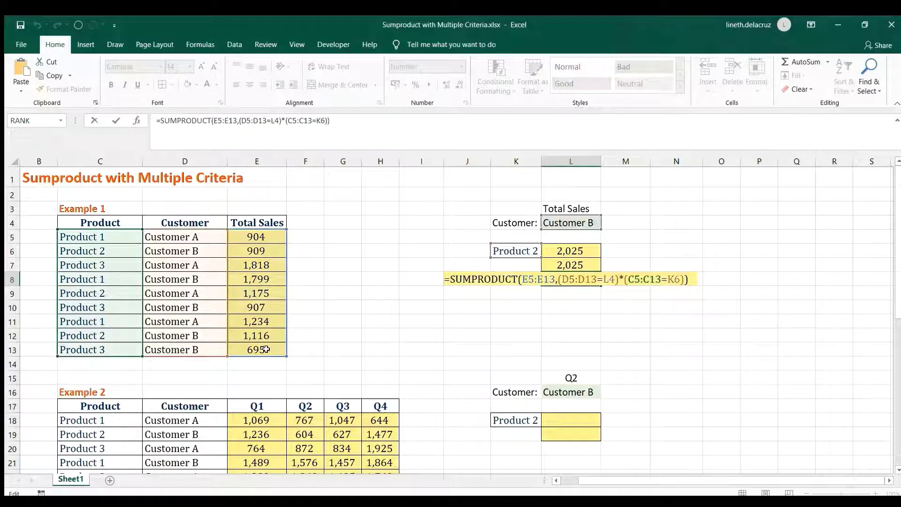
pyautogui.click(625, 279)
pyautogui.press('BackSpace')
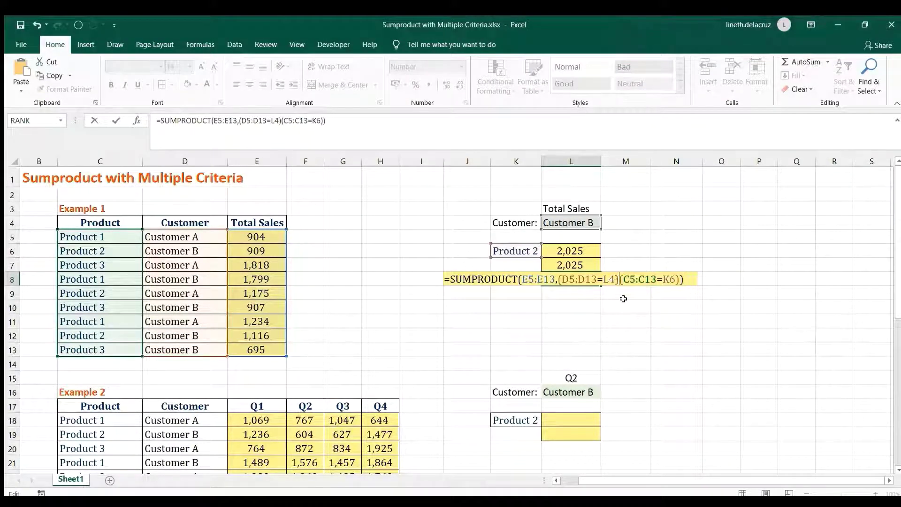
pyautogui.write(',')
pyautogui.click(557, 279)
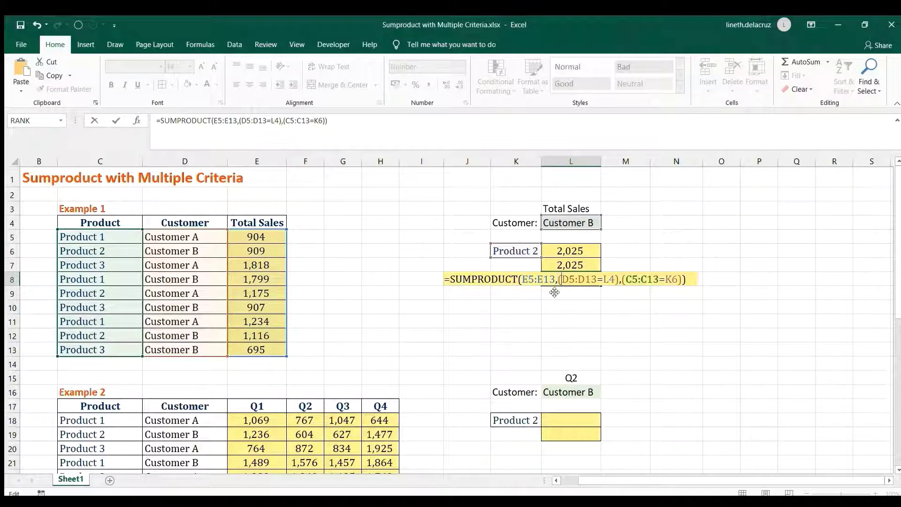
pyautogui.write('--')
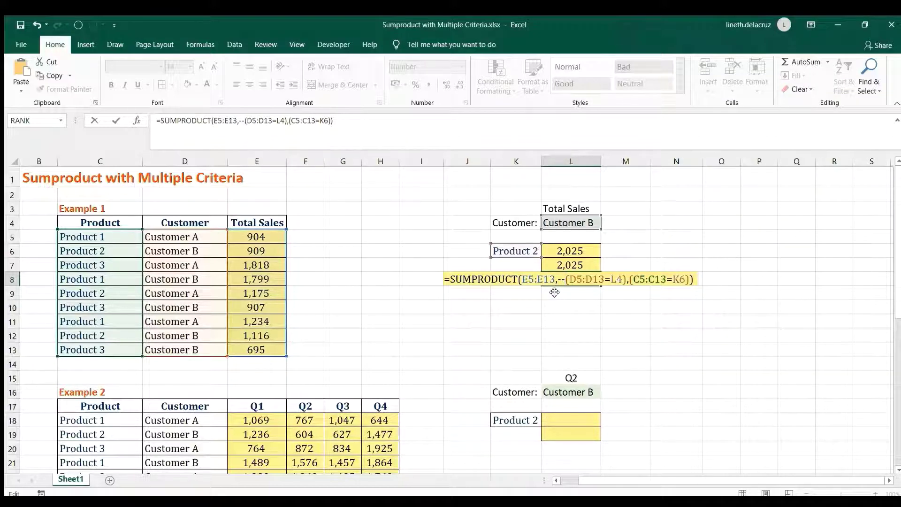
pyautogui.click(627, 280)
pyautogui.write('--')
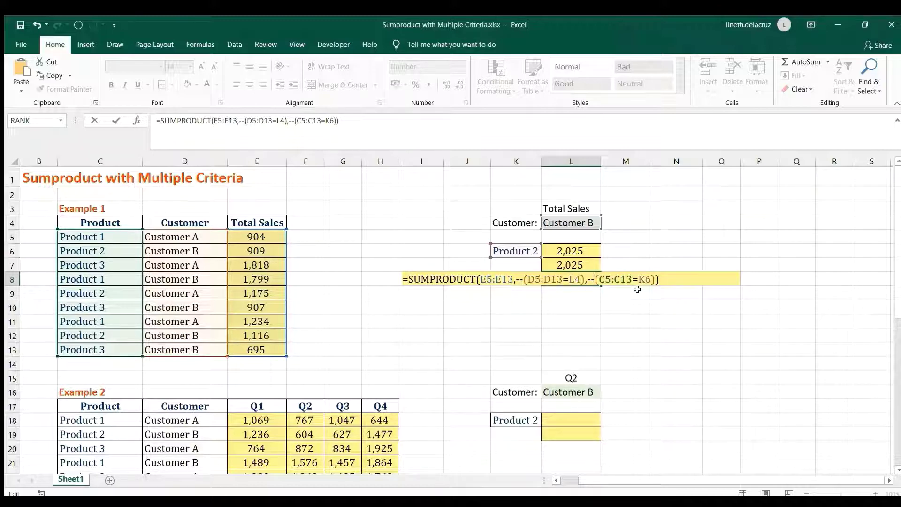
pyautogui.press('Return')
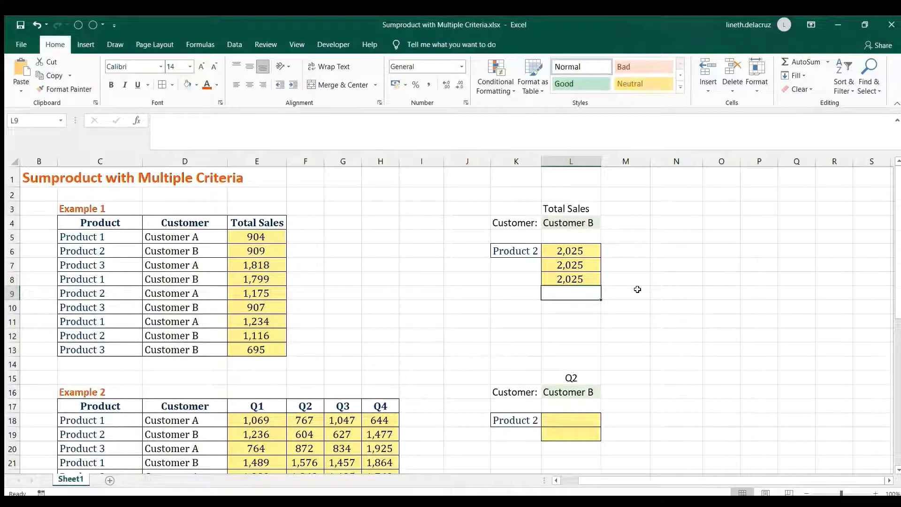
# - Enter =FORMULATEXT(L6) in N6 to show the formula text beside the first result
pyautogui.press('Up')
pyautogui.press('Up')
pyautogui.press('Up')
pyautogui.press('Down')
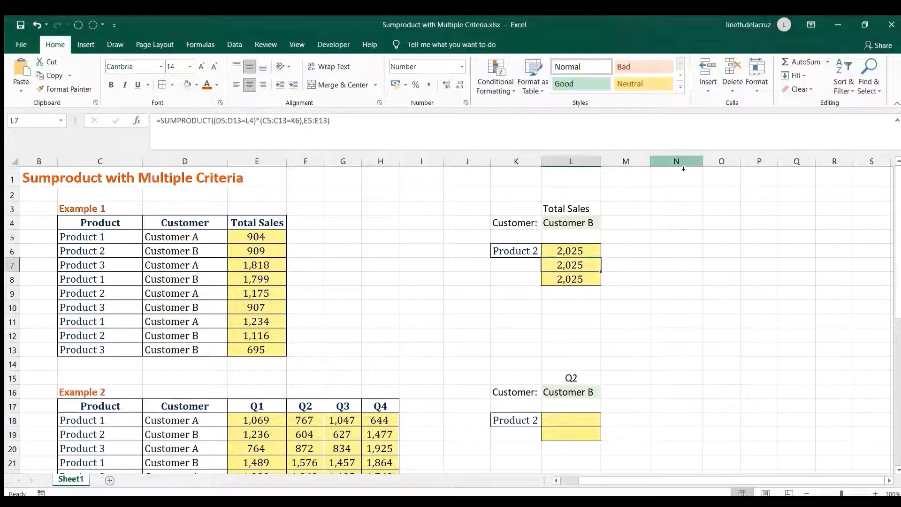
pyautogui.press('Up')
pyautogui.press('Right')
pyautogui.press('Right')
pyautogui.write('fo')
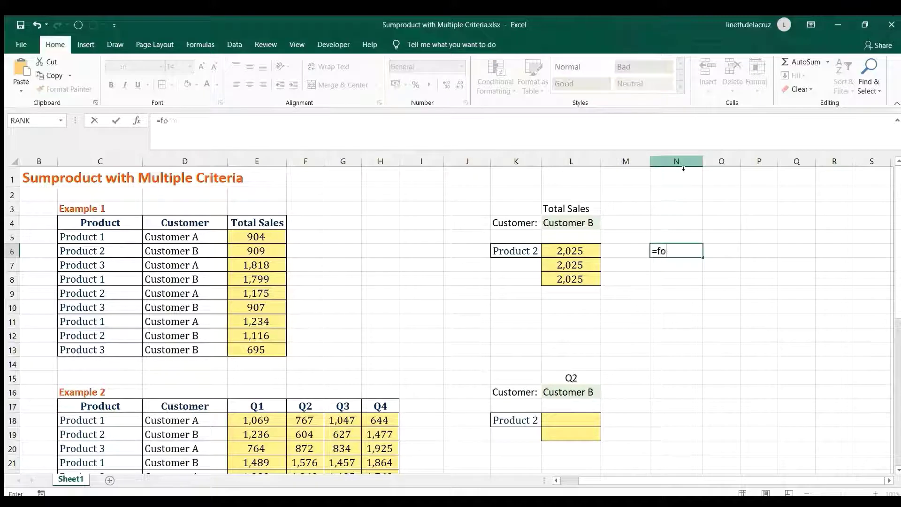
pyautogui.write('rmulatext(')
pyautogui.press('Left')
pyautogui.press('Left')
pyautogui.press('Return')
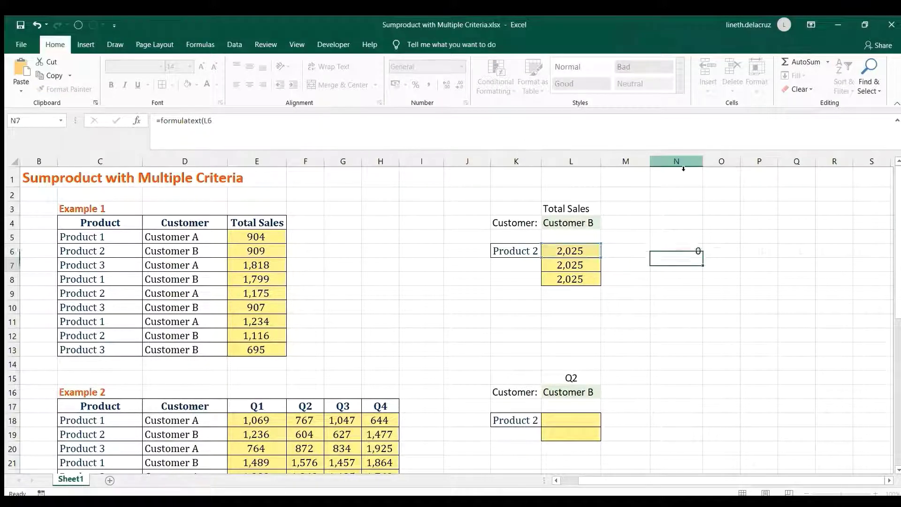
# - Copy the FORMULATEXT formula from N6 into N7 and N8
pyautogui.press('Up')
pyautogui.hotkey('ctrl', 'c')
pyautogui.press('Down')
pyautogui.hotkey('ctrl', 'v')
pyautogui.press('Down')
pyautogui.hotkey('ctrl', 'v')
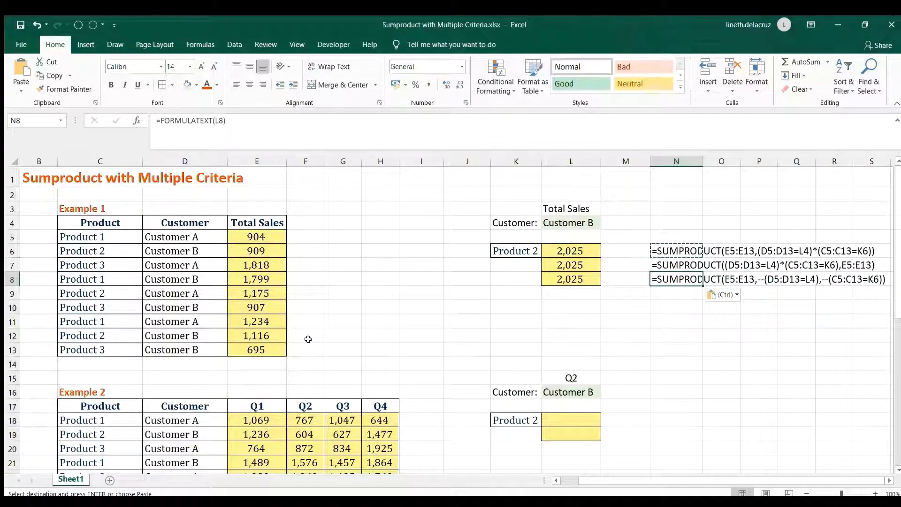
# - Examine the Example 2 table's quarter columns and the quarter criterion in L15
pyautogui.scroll(-1, 308, 339)
pyautogui.scroll(-2, 308, 339)
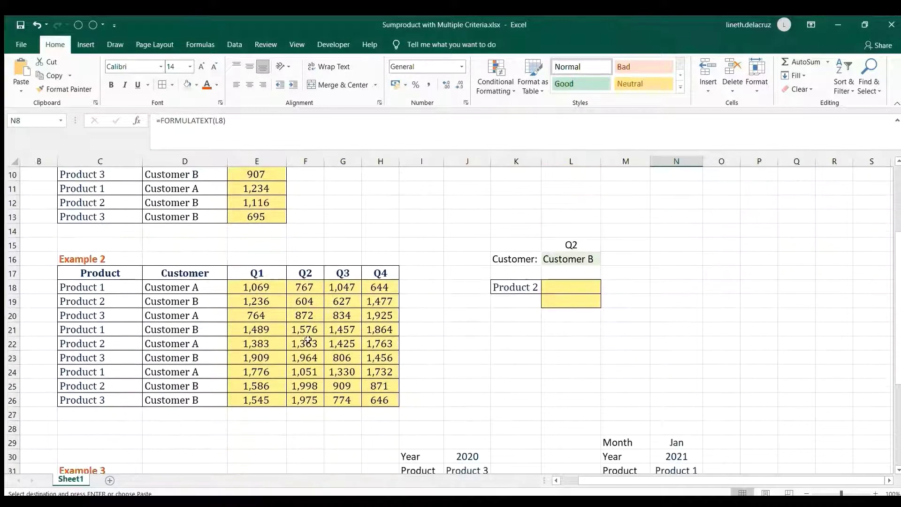
pyautogui.scroll(-1, 257, 316)
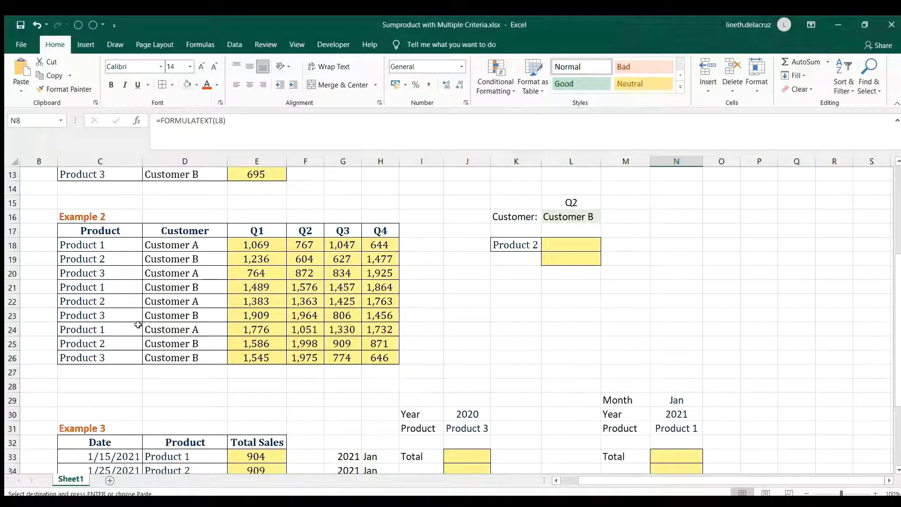
pyautogui.click(258, 244)
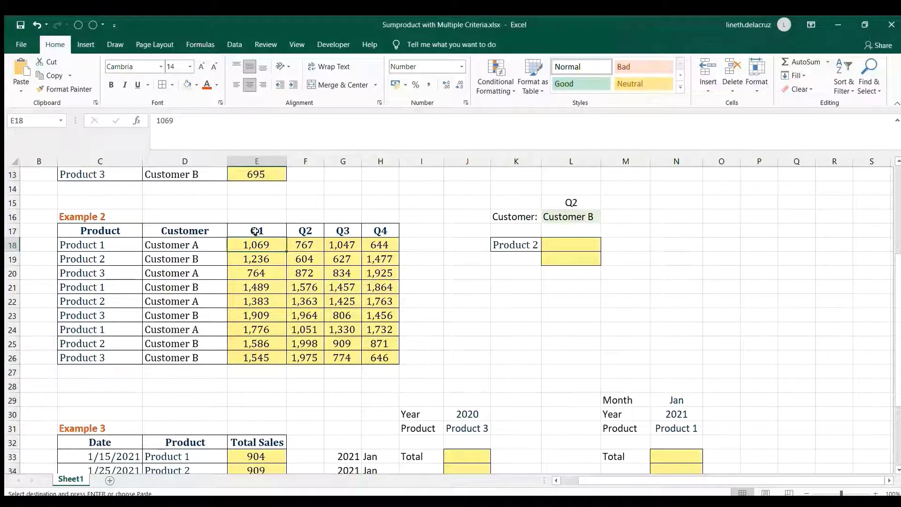
pyautogui.moveTo(257, 231); pyautogui.dragTo(345, 231)
pyautogui.click(571, 202)
pyautogui.write('Q2')
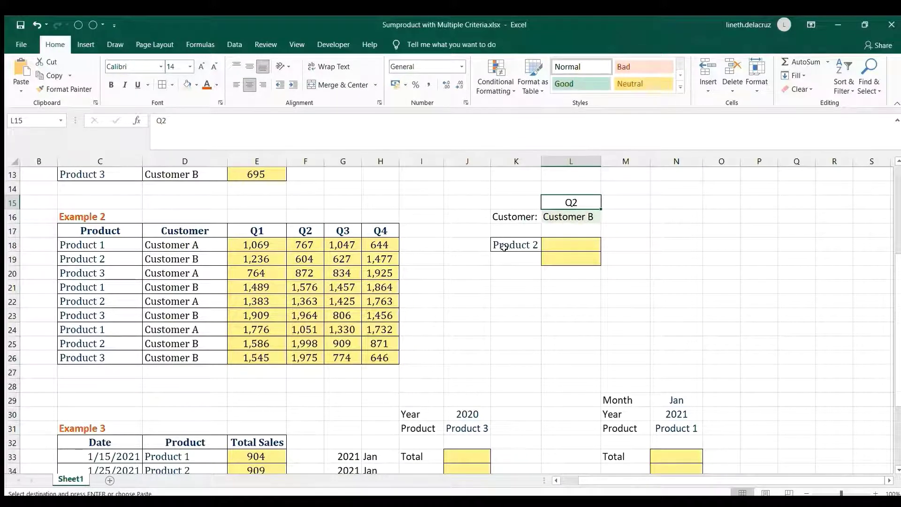
# - Start a SUMPRODUCT formula in L18 with E18:H26 as the first array
pyautogui.click(595, 243)
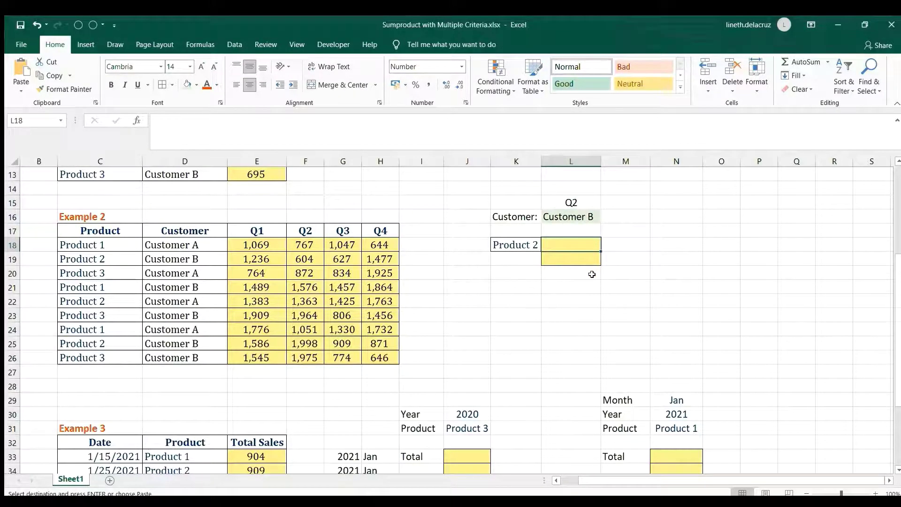
pyautogui.write('=sumpp')
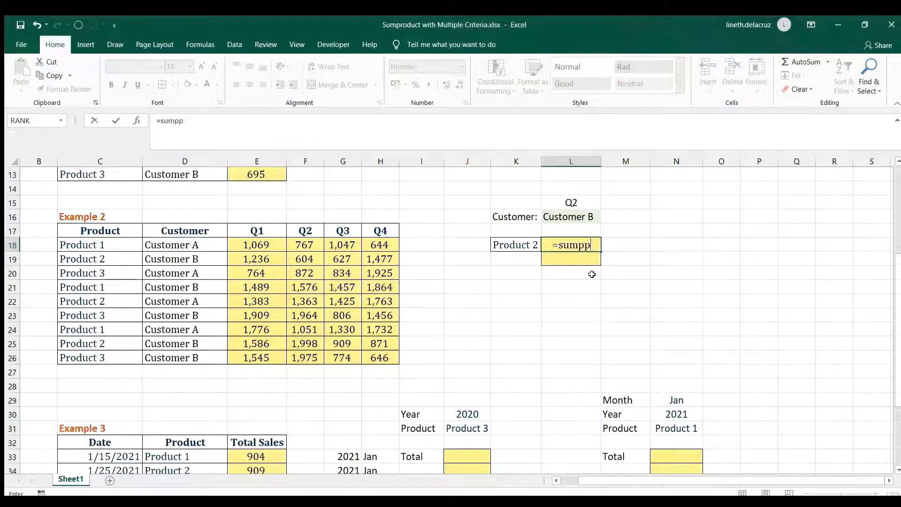
pyautogui.press('BackSpace')
pyautogui.write('roduc')
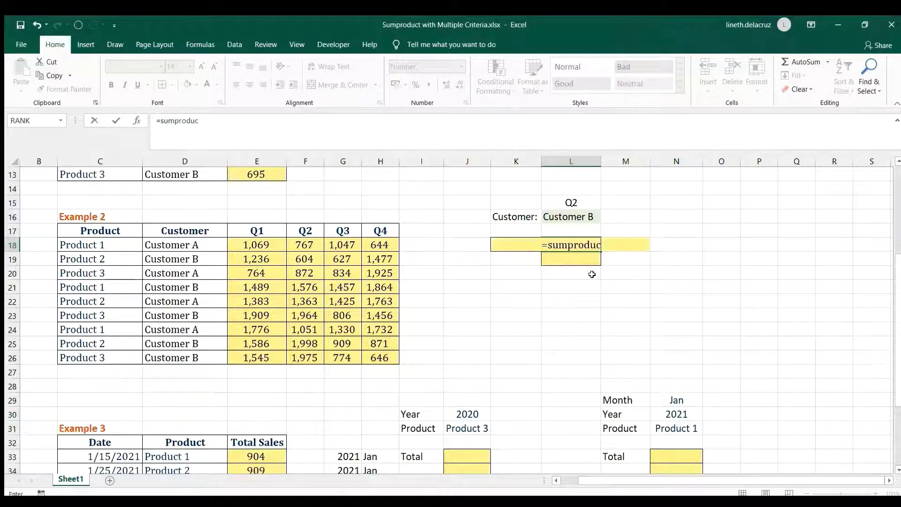
pyautogui.write('t(')
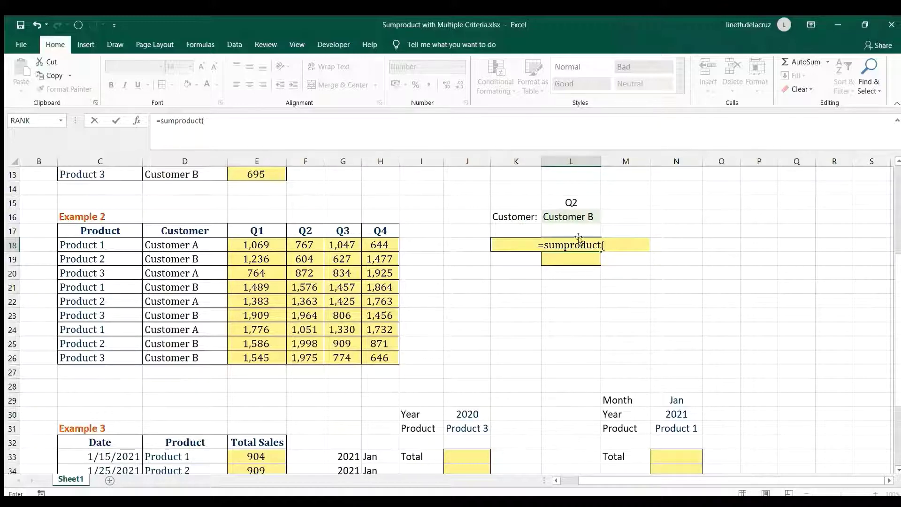
pyautogui.moveTo(257, 245); pyautogui.dragTo(380, 358)
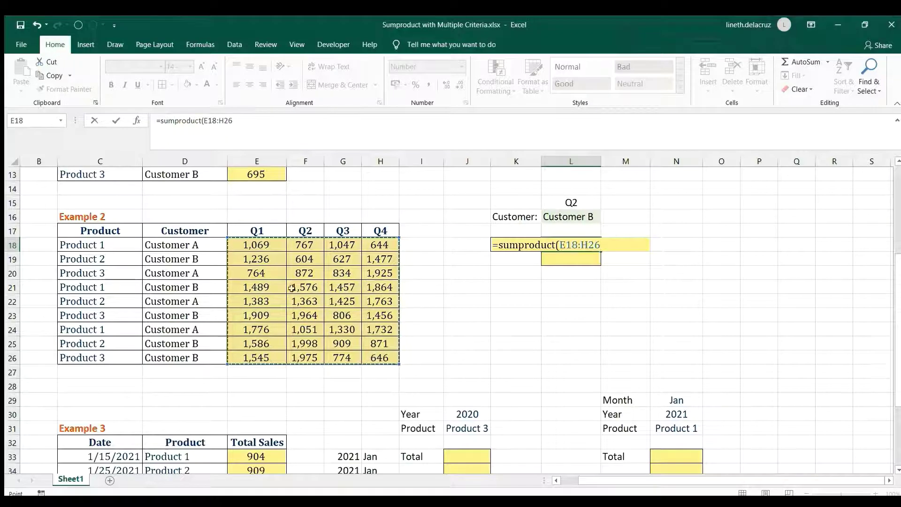
# - Add the customer criterion (D18:D26=L16) to the L18 formula, followed by a multiplication sign
pyautogui.write(',(')
pyautogui.moveTo(200, 245); pyautogui.dragTo(200, 351)
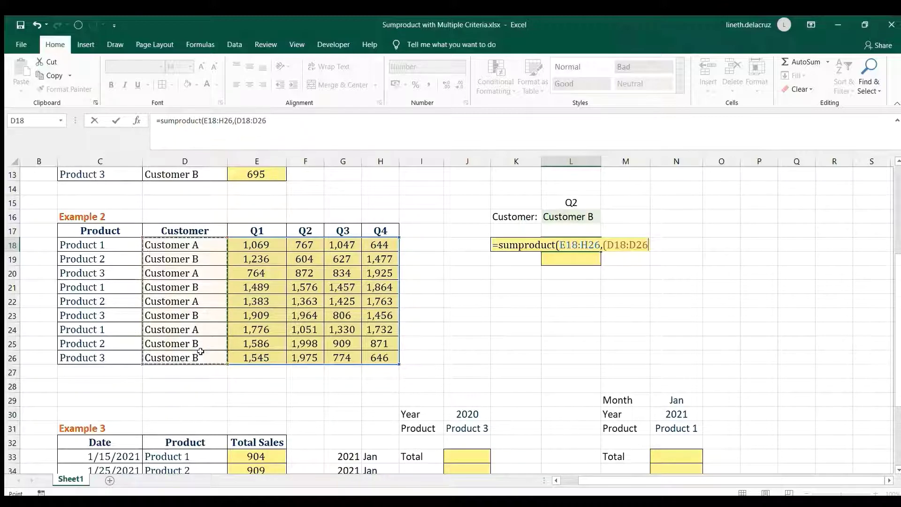
pyautogui.write('=')
pyautogui.click(593, 220)
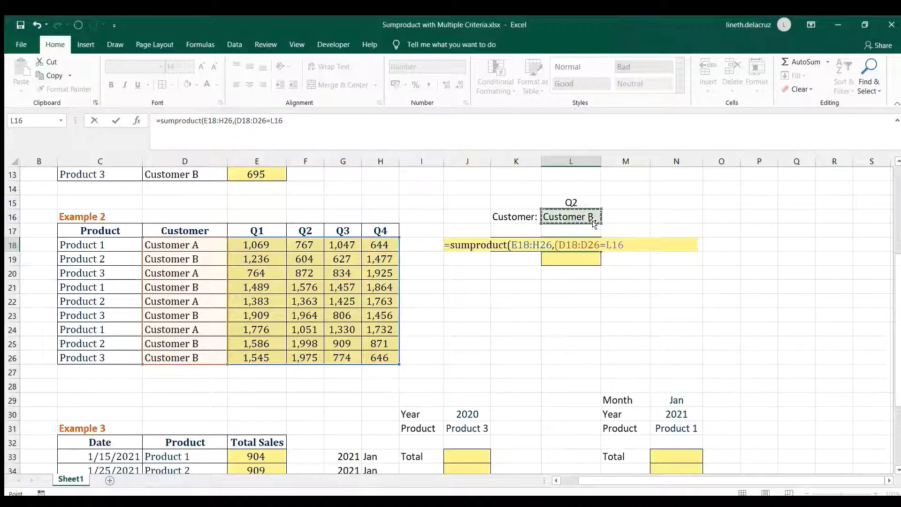
pyautogui.write(')*')
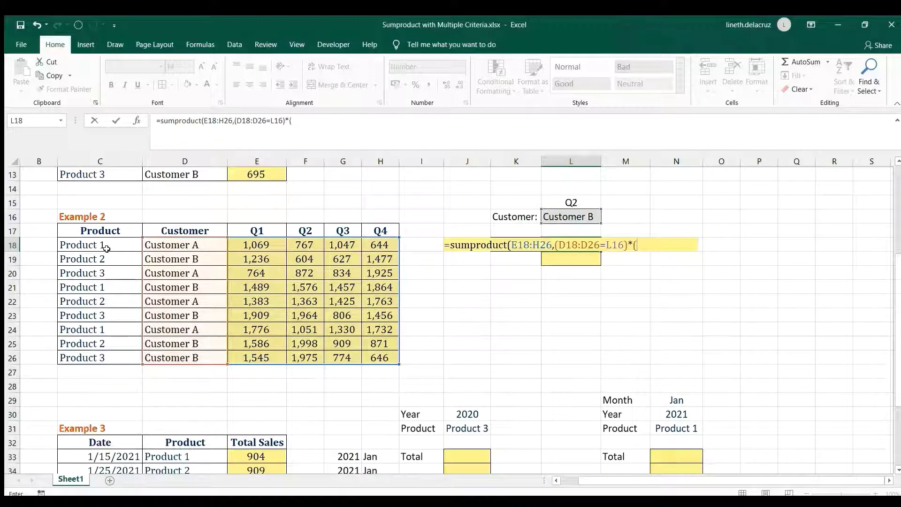
# - Add the product criterion comparing C18:C26 with K18 to the L18 formula
pyautogui.write('(')
pyautogui.moveTo(107, 249); pyautogui.dragTo(108, 353)
pyautogui.write('=')
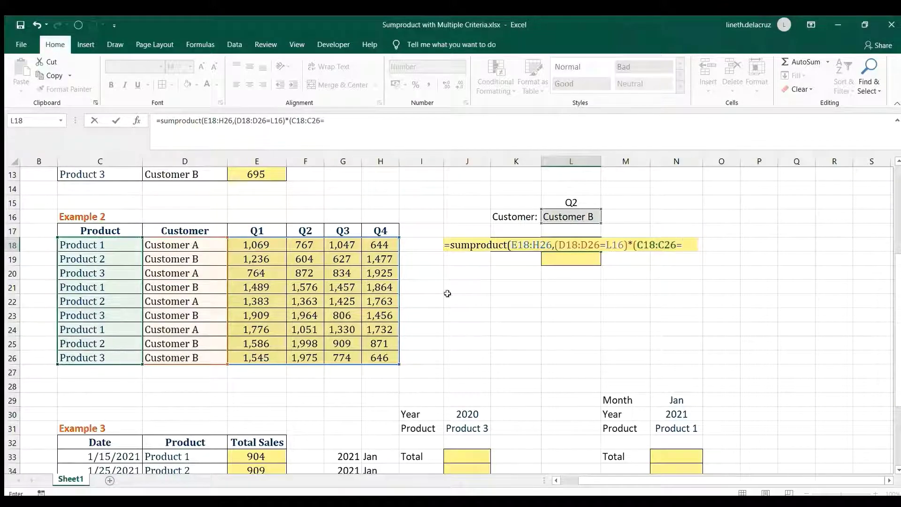
pyautogui.click(511, 230)
pyautogui.press('Down')
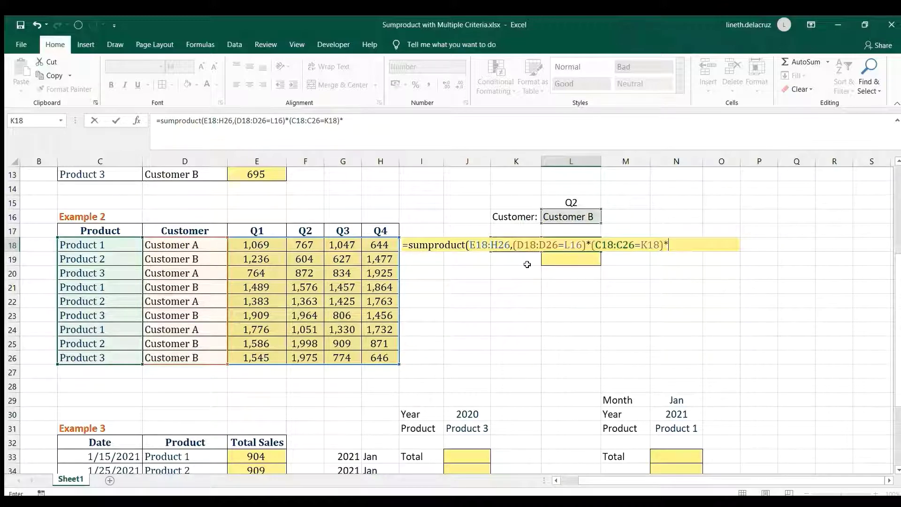
# - Multiply by the quarter criterion (E17:H17=L15), completing L18 as =SUMPRODUCT(E18:H26,(D18:D26=L16)*(C18:C26=K18)*(E17:H17=L15))
pyautogui.write(')*(')
pyautogui.moveTo(263, 231); pyautogui.dragTo(363, 230)
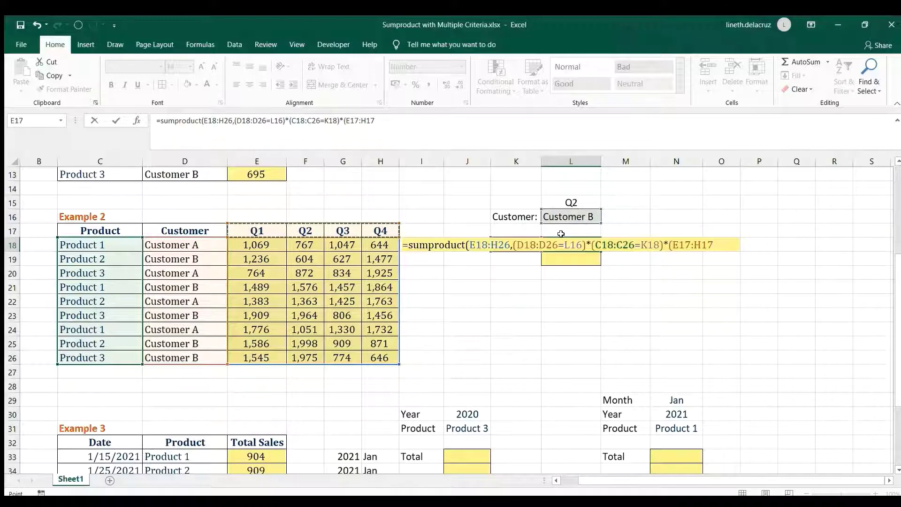
pyautogui.write('=')
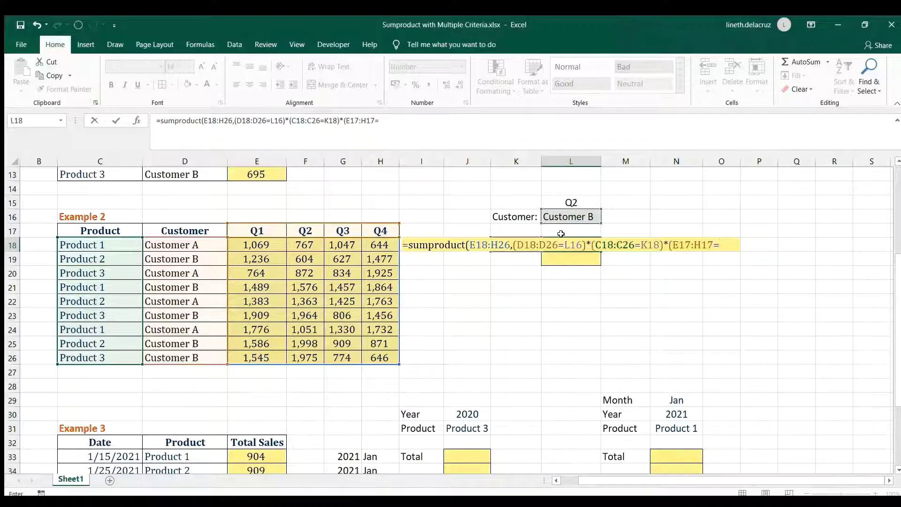
pyautogui.click(584, 205)
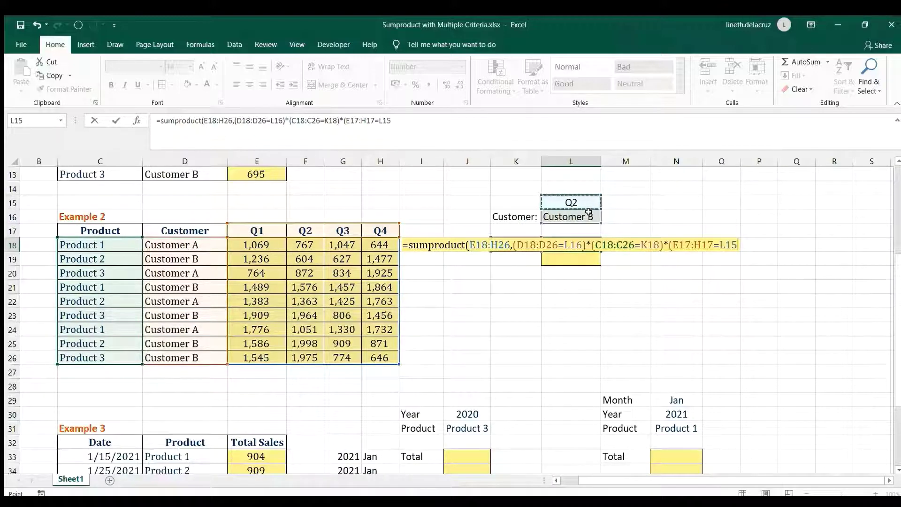
pyautogui.write('))')
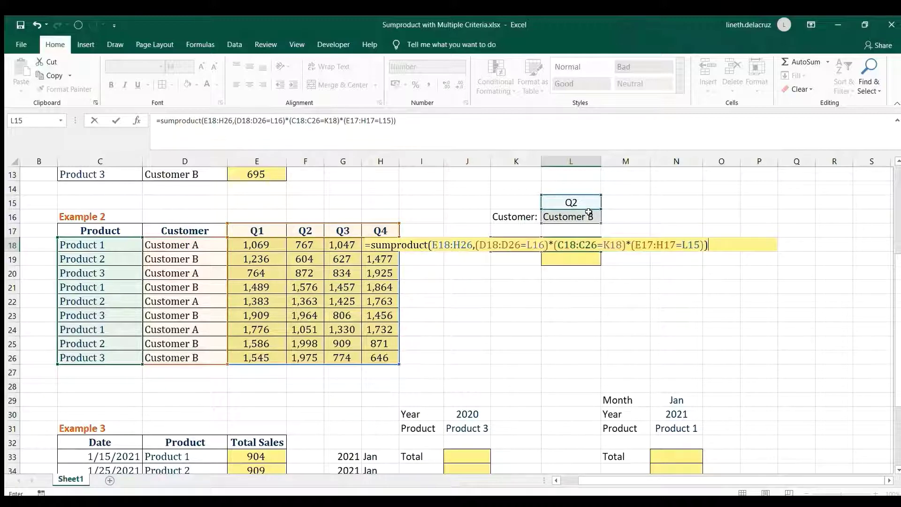
pyautogui.press('Return')
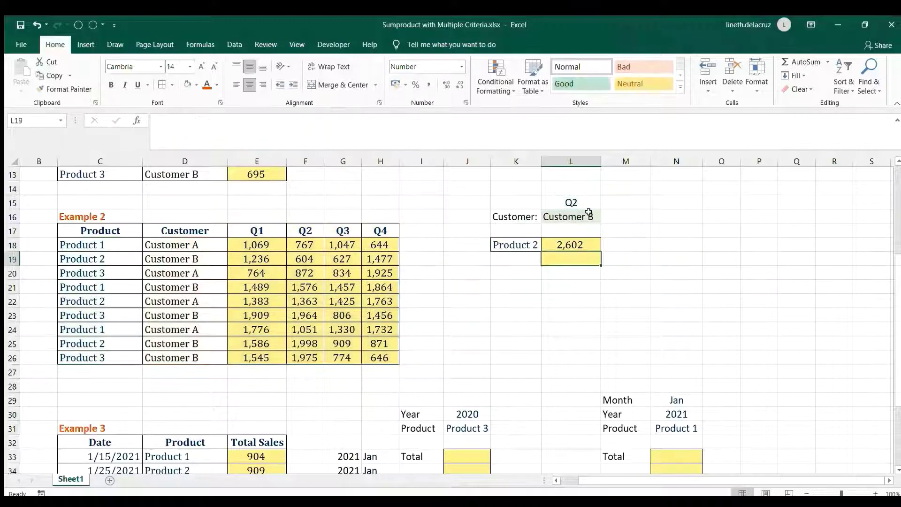
pyautogui.press('Up')
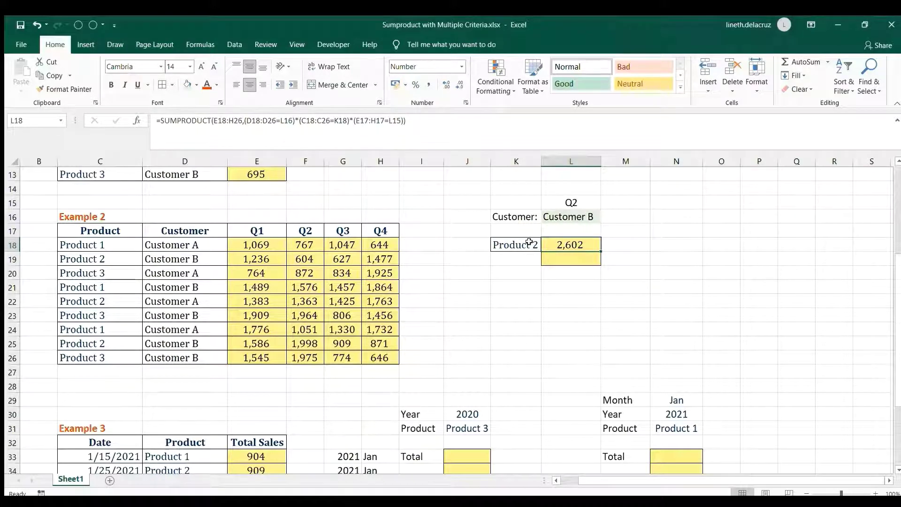
pyautogui.tripleClick(429, 123)
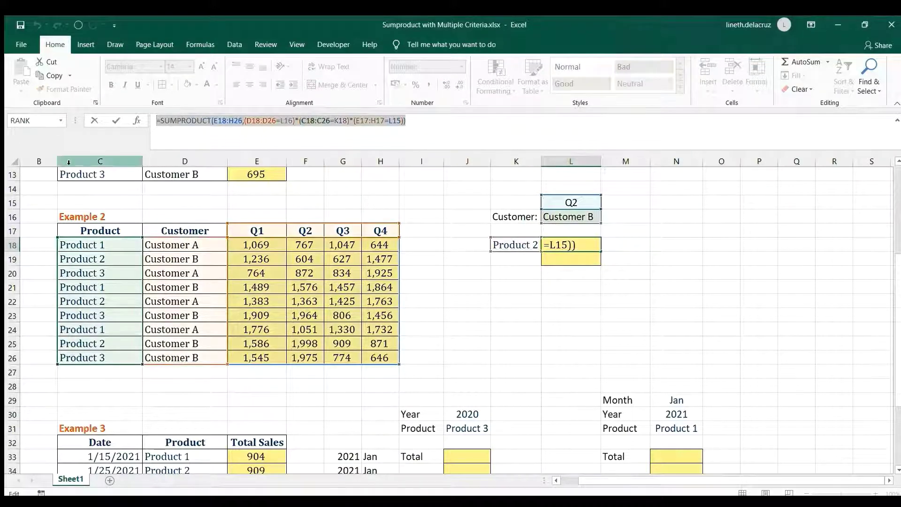
pyautogui.hotkey('ctrl', 'c')
pyautogui.press('Escape')
pyautogui.click(678, 232)
# - Copy the FORMULATEXT formula from N8 to N18 to display the L18 formula as text
pyautogui.scroll(2, 682, 250)
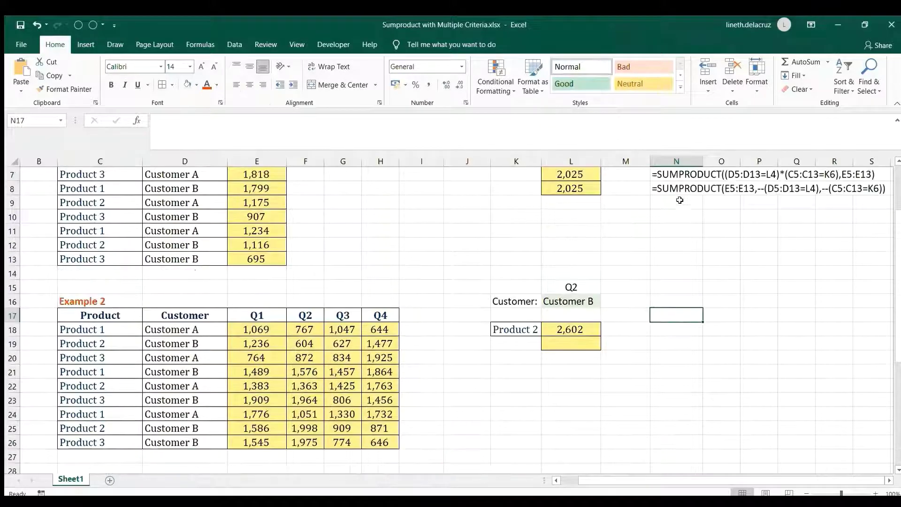
pyautogui.click(680, 192)
pyautogui.hotkey('ctrl', 'c')
pyautogui.click(670, 329)
pyautogui.hotkey('ctrl', 'v')
pyautogui.scroll(-2, 610, 352)
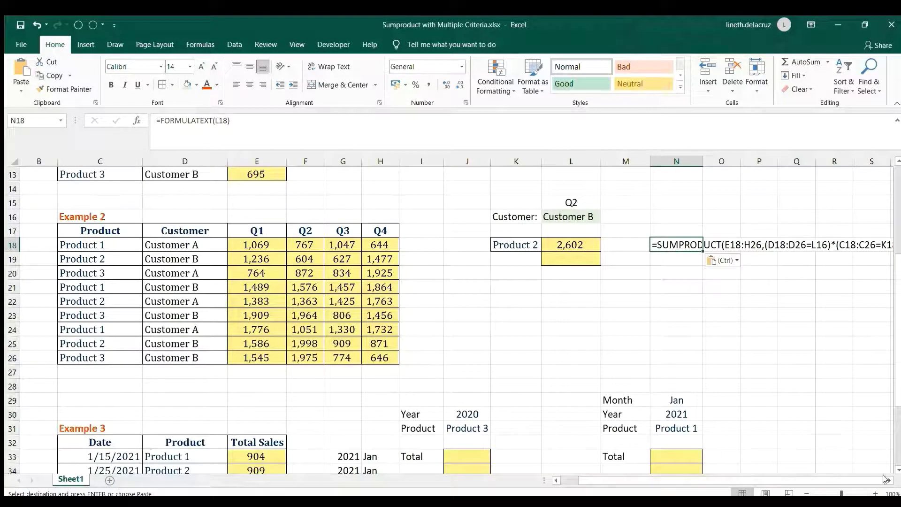
pyautogui.hscroll(2, 464, 258)
# - Copy the full L18 formula text into L19 with its cell references unchanged
pyautogui.click(450, 244)
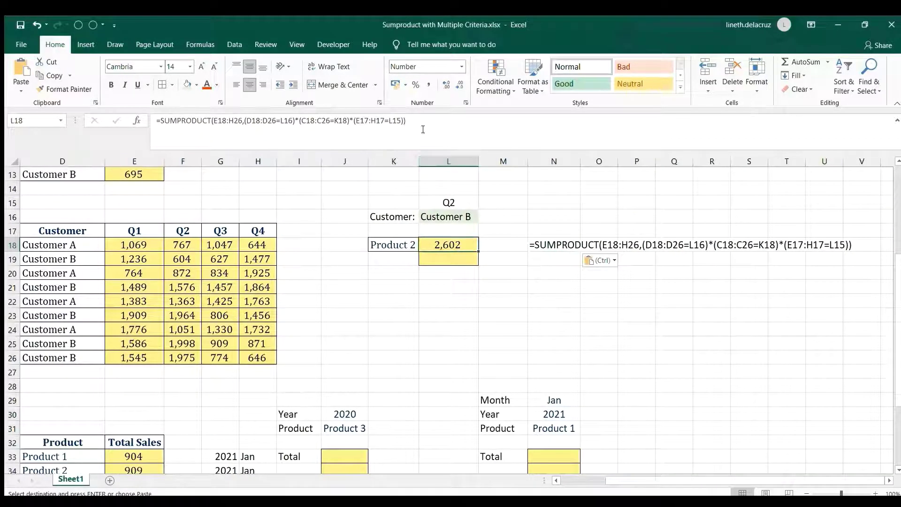
pyautogui.press('F2')
pyautogui.hotkey('shift', 'Home')
pyautogui.hotkey('ctrl', 'c')
pyautogui.press('Return')
pyautogui.hotkey('ctrl', 'v')
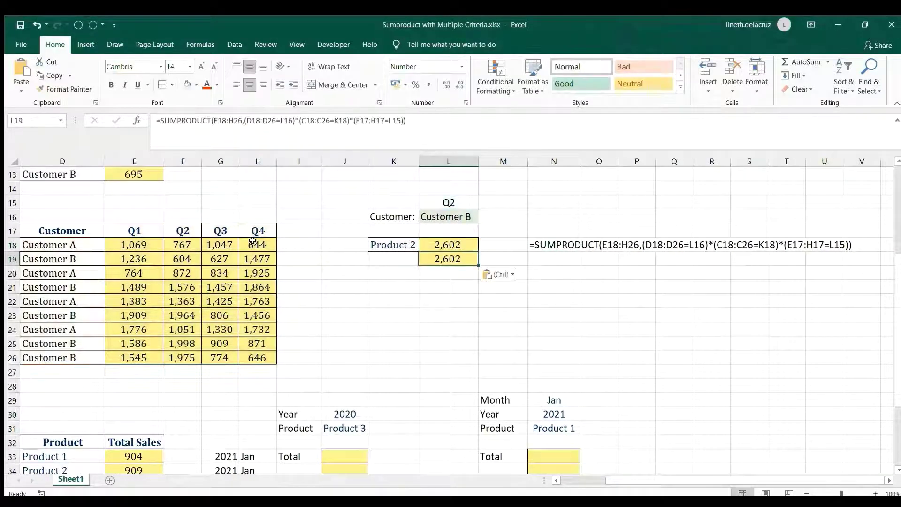
# - In the L19 formula, replace both multiplication signs between the three criteria with commas
pyautogui.press('F2')
pyautogui.click(299, 126)
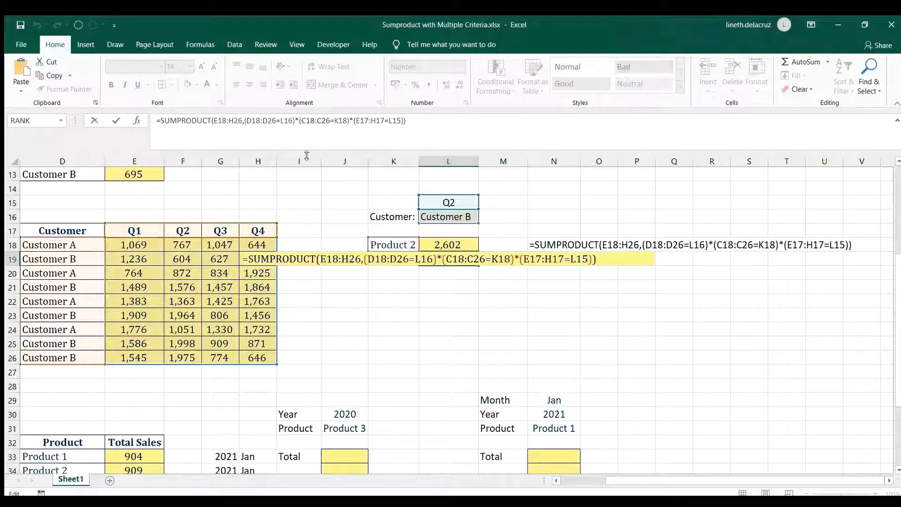
pyautogui.press('BackSpace')
pyautogui.write(',')
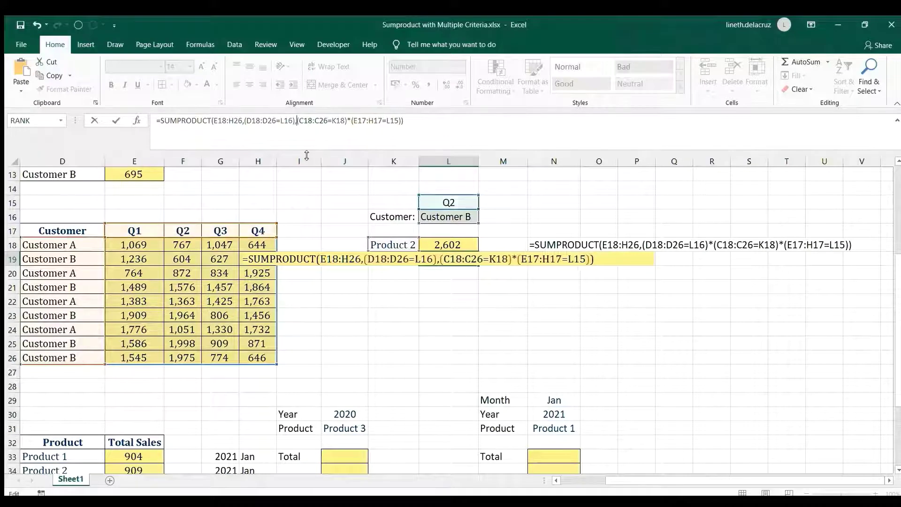
pyautogui.click(352, 121)
pyautogui.press('BackSpace')
pyautogui.write(',')
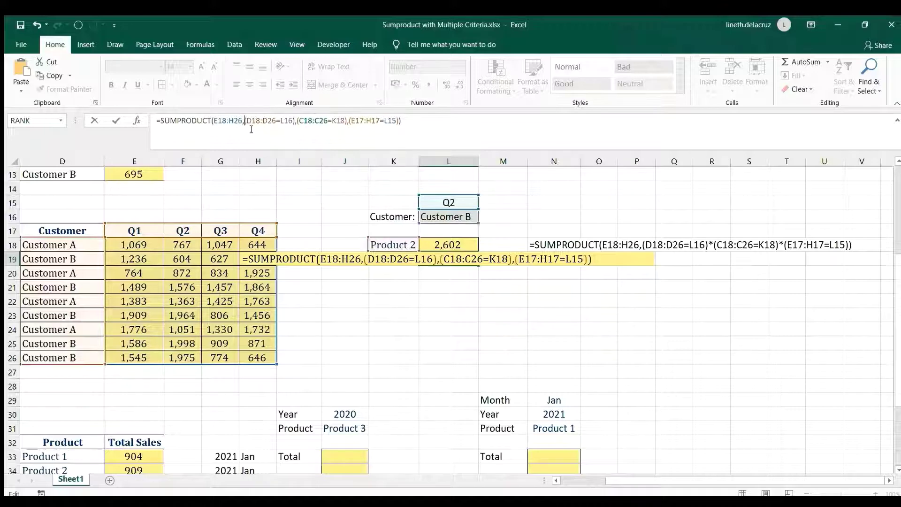
# - Put a double negative before each criterion in L19, entering =SUMPRODUCT(E18:H26,--(D18:D26=L16),--(C18:C26=K18),--(E17:H17=L15))
pyautogui.write('--')
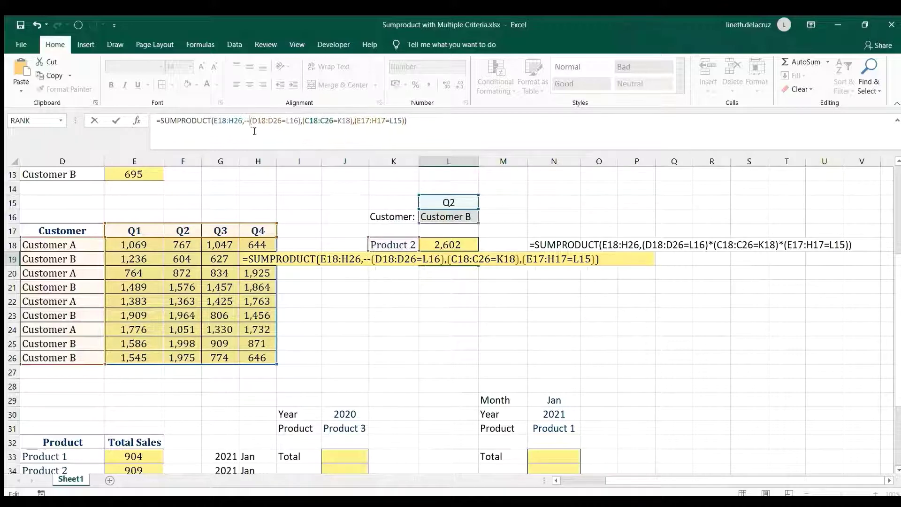
pyautogui.click(303, 121)
pyautogui.write('--')
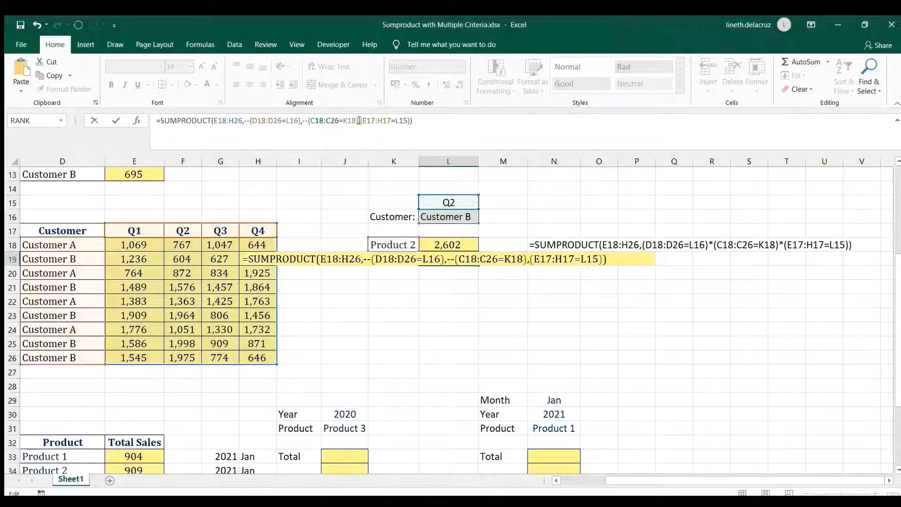
pyautogui.click(361, 121)
pyautogui.write('--')
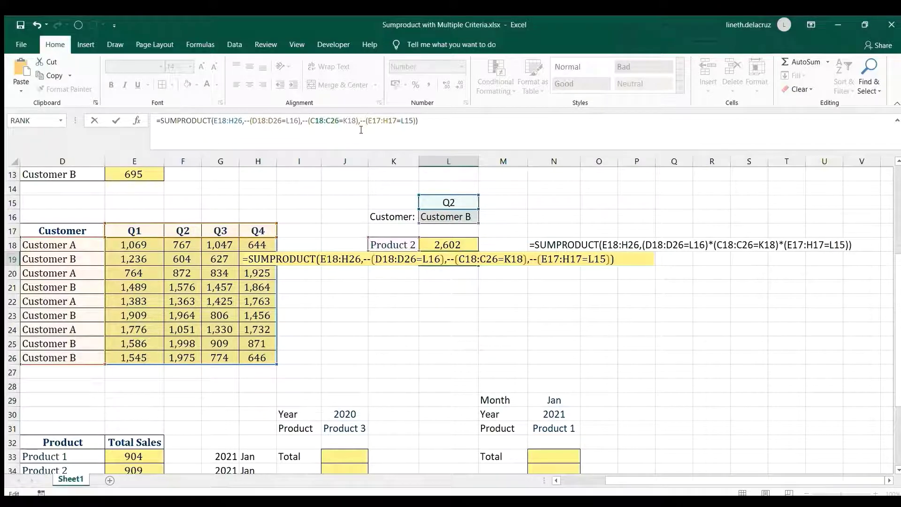
pyautogui.press('Return')
pyautogui.press('Up')
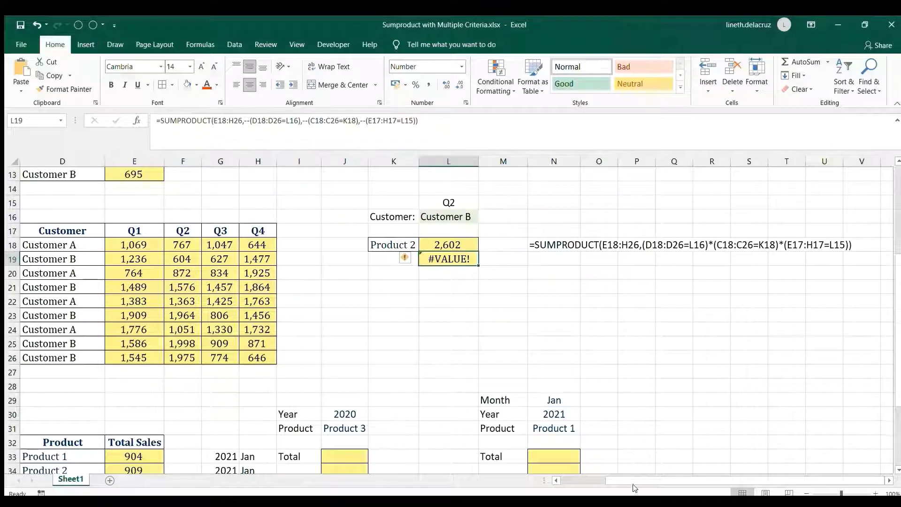
# - Compare the Example 1 and Example 2 layouts, and copy the FORMULATEXT formula from N18 to N19
pyautogui.hscroll(-3, 638, 484)
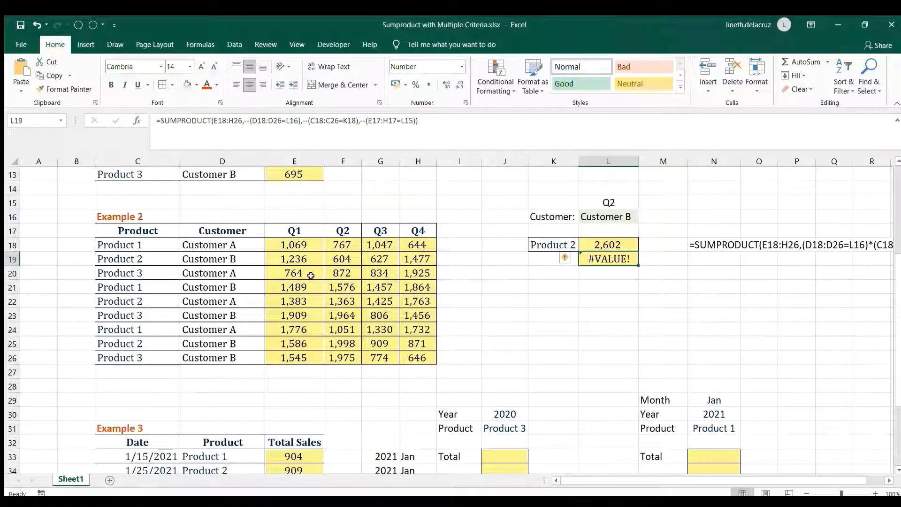
pyautogui.scroll(3, 414, 306)
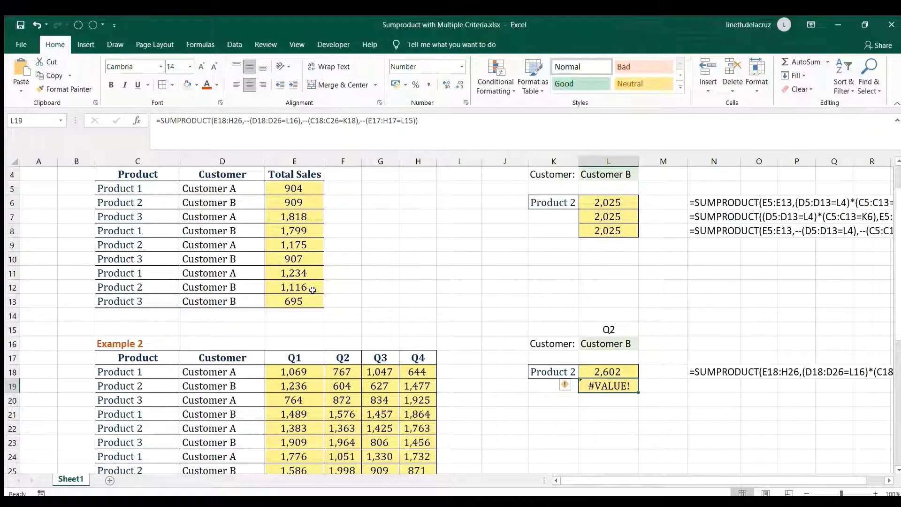
pyautogui.scroll(-2, 317, 305)
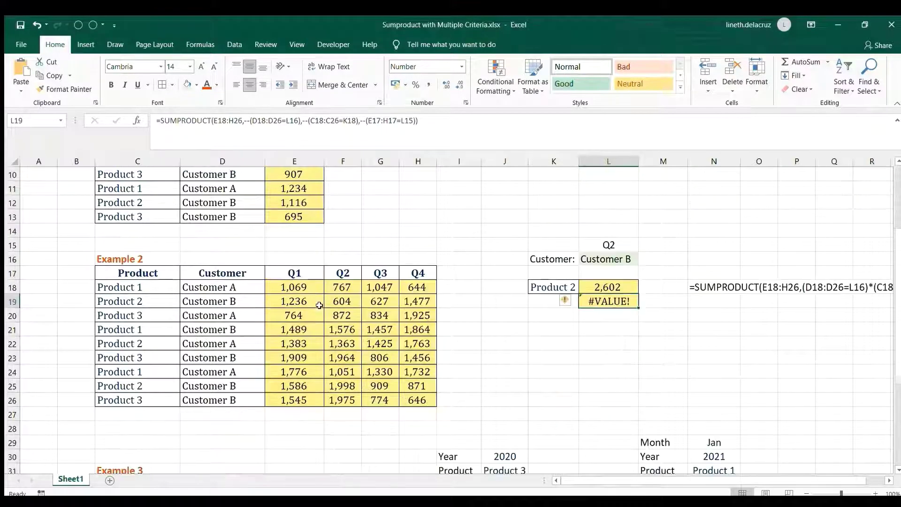
pyautogui.click(621, 280)
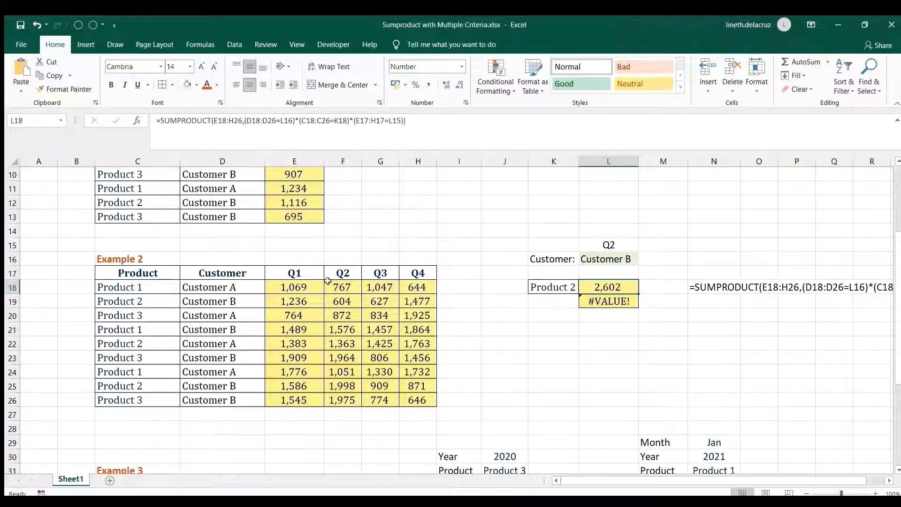
pyautogui.click(711, 287)
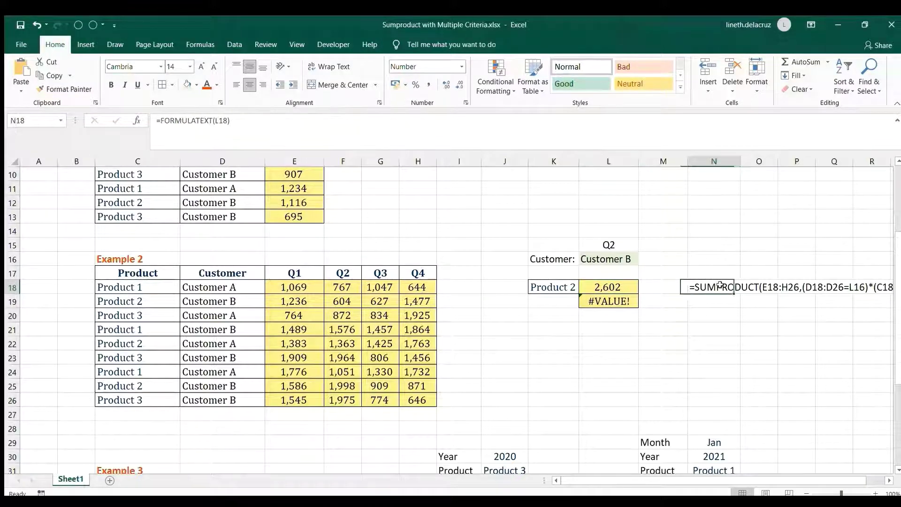
pyautogui.hotkey('ctrl', 'c')
pyautogui.click(714, 301)
pyautogui.hotkey('ctrl', 'v')
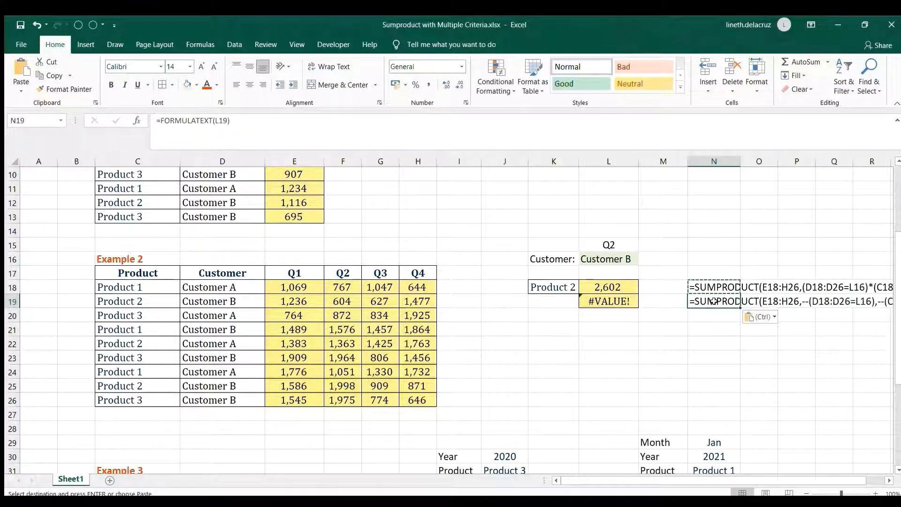
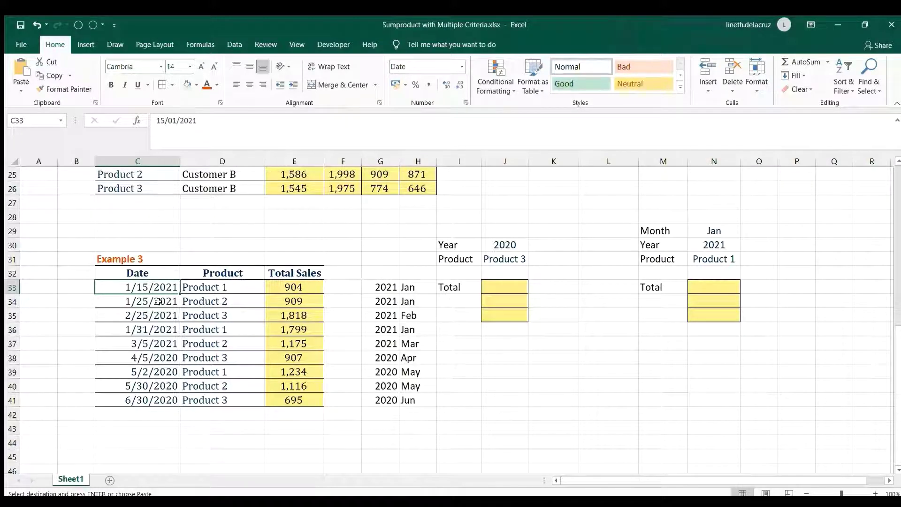
# - Clear the existing year and month values in columns G and H beside the Example 3 table
pyautogui.moveTo(386, 288); pyautogui.dragTo(425, 404)
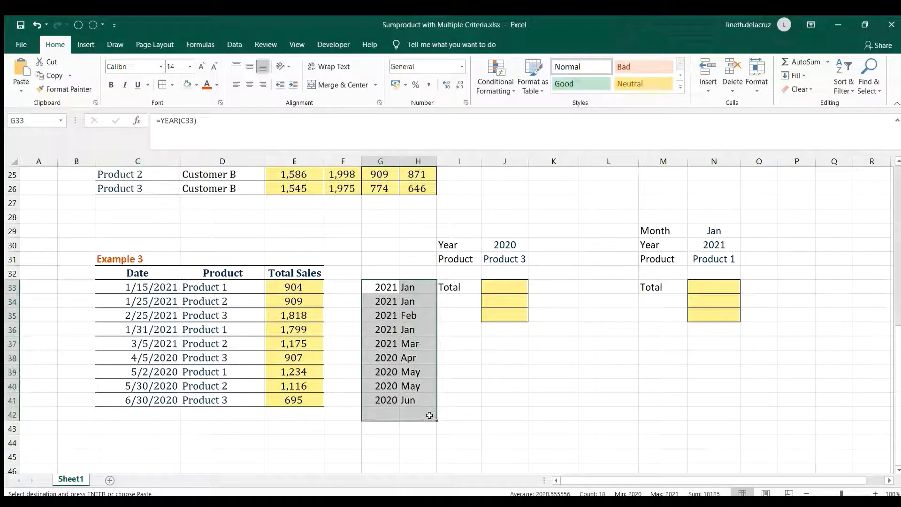
pyautogui.press('Delete')
pyautogui.click(506, 385)
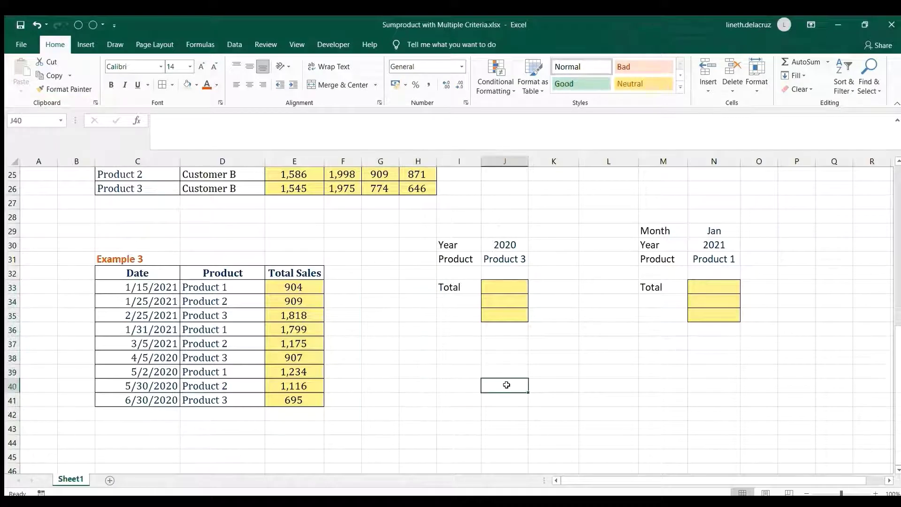
# - Check the year and product criteria in J30 and J31, and enter =YEAR(C33) in G33
pyautogui.click(514, 244)
pyautogui.click(517, 257)
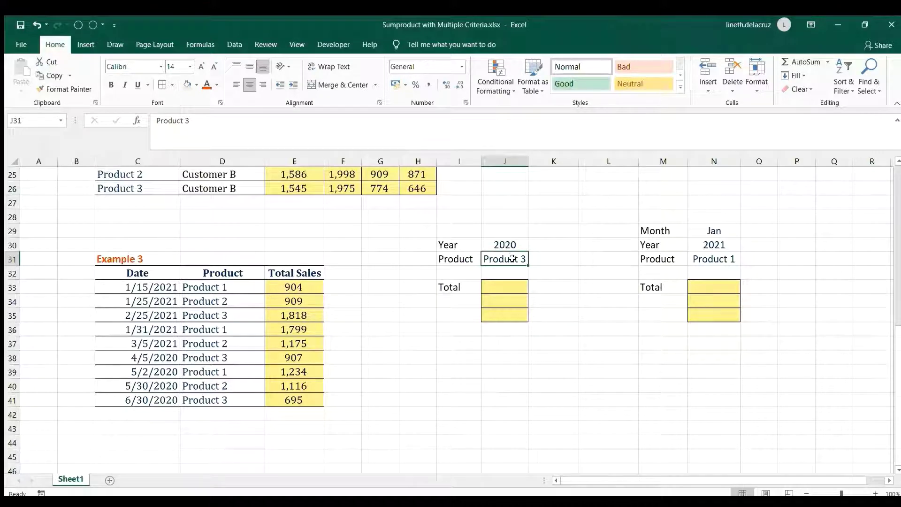
pyautogui.click(383, 290)
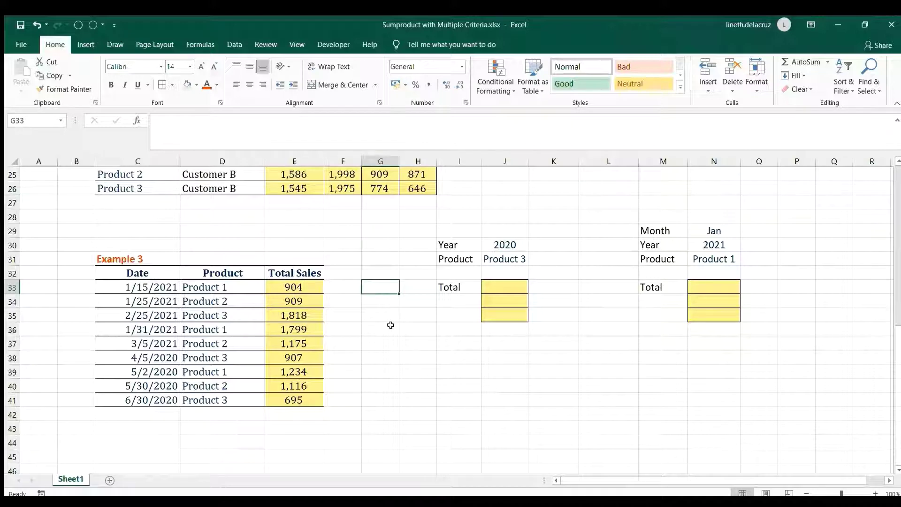
pyautogui.write('=yea')
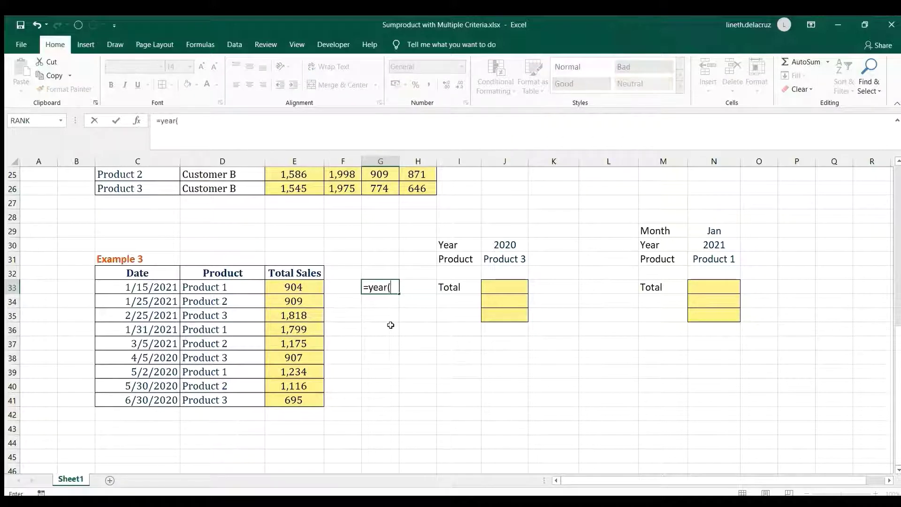
pyautogui.write('r(')
pyautogui.press('Left')
pyautogui.press('Left')
pyautogui.press('Left')
pyautogui.press('Left')
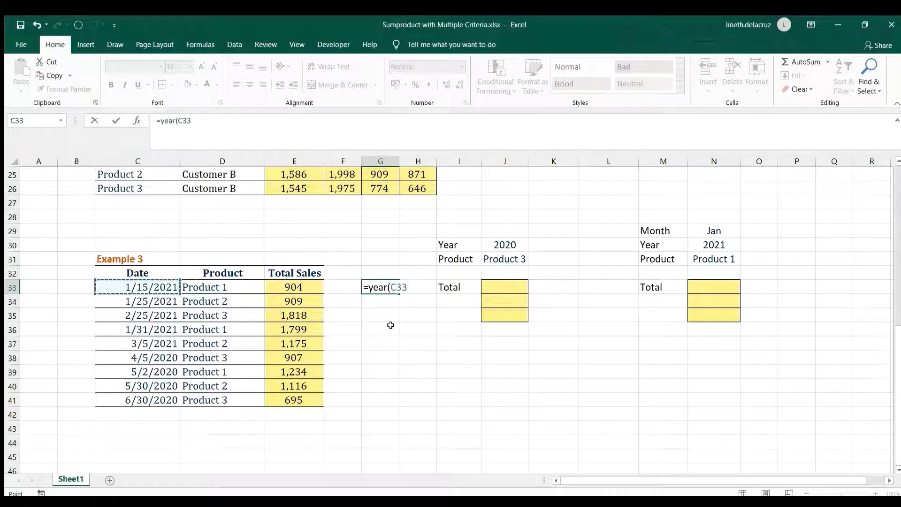
pyautogui.press('Return')
# - Copy the YEAR formula from G33 down to G34:G41
pyautogui.press('Up')
pyautogui.hotkey('ctrl', 'c')
pyautogui.press('Down')
pyautogui.hotkey('shift', 'Down')
pyautogui.hotkey('shift', 'Down')
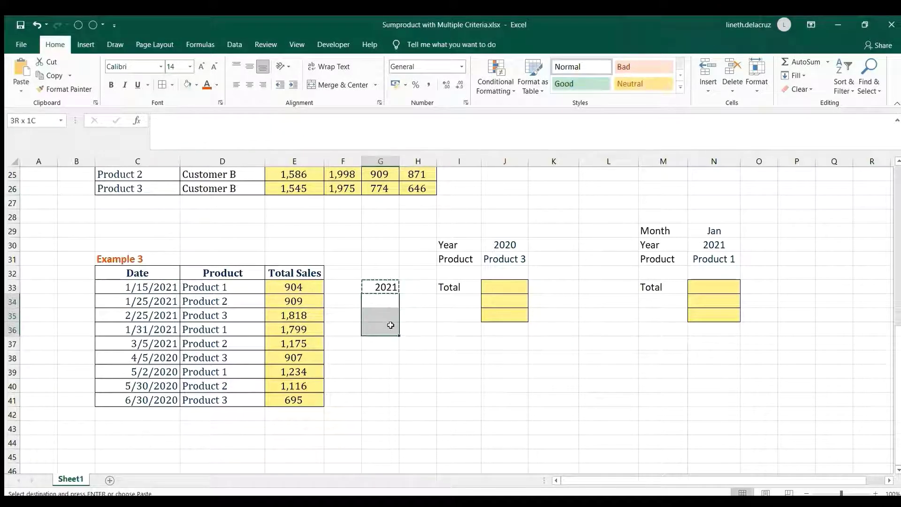
pyautogui.hotkey('shift', 'Down')
pyautogui.hotkey('shift', 'Down')
pyautogui.hotkey('shift', 'Down')
pyautogui.hotkey('shift', 'Down')
pyautogui.hotkey('shift', 'Down')
pyautogui.hotkey('ctrl', 'v')
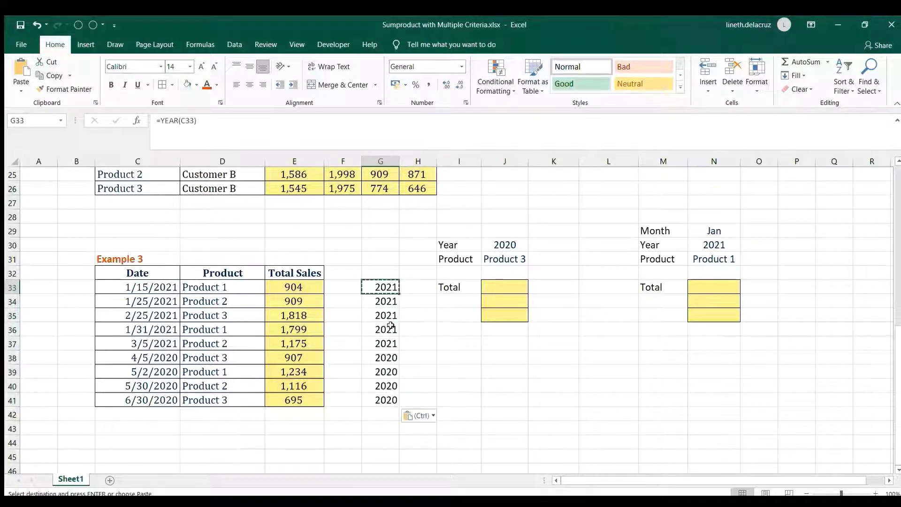
# - Start a SUMPRODUCT formula in J33 with the total sales range E33:E41 as the first array
pyautogui.click(517, 284)
pyautogui.write('=sumpo')
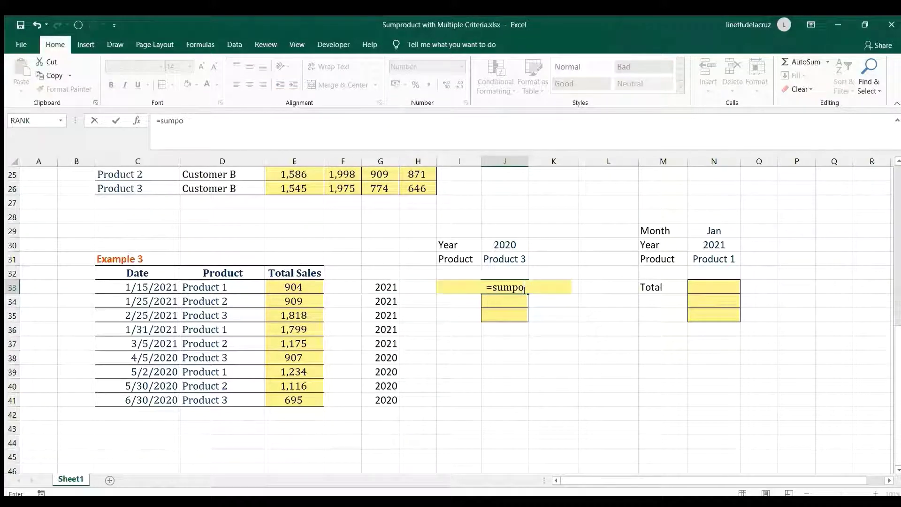
pyautogui.press('BackSpace')
pyautogui.write('roduct(')
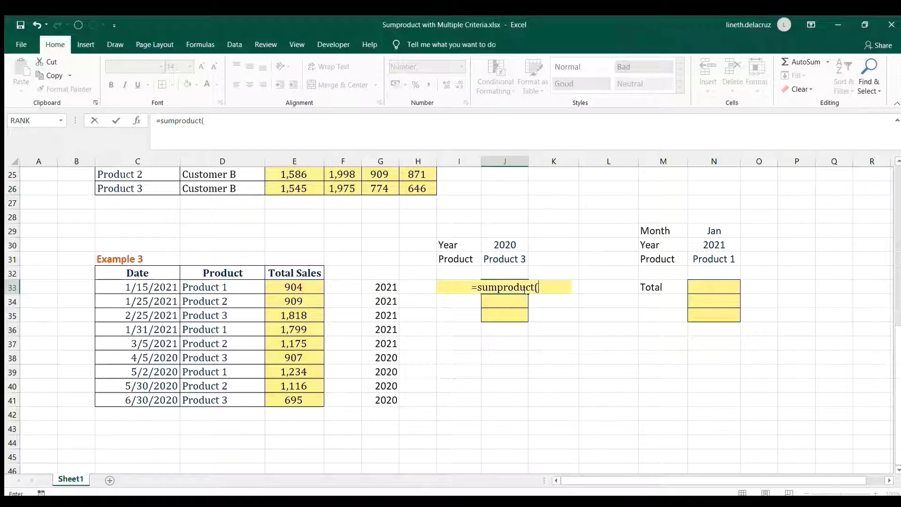
pyautogui.moveTo(294, 286); pyautogui.dragTo(303, 398)
pyautogui.write(',')
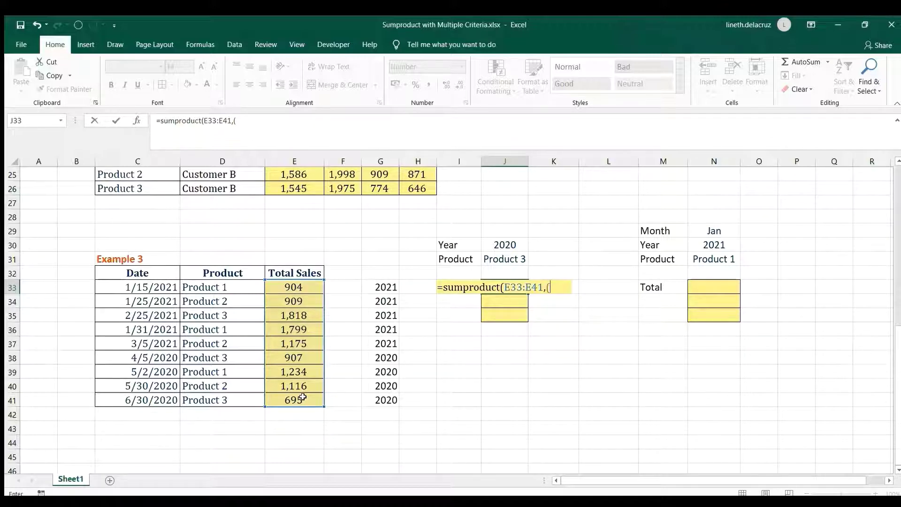
# - Add the product criterion (D33:D41=J31) to the J33 formula
pyautogui.write('(')
pyautogui.moveTo(226, 288); pyautogui.dragTo(227, 400)
pyautogui.write('=')
pyautogui.click(518, 258)
pyautogui.write(')')
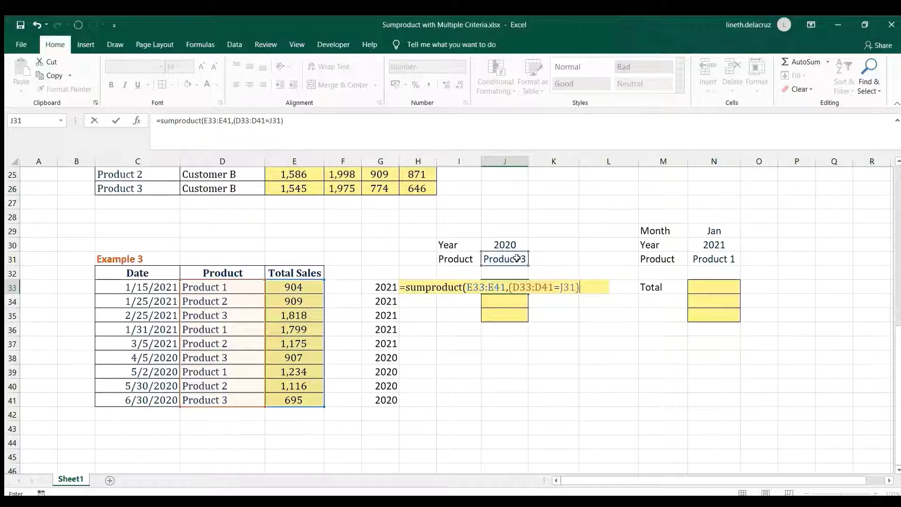
# - Multiply by the year criterion (G33:G41=J30), completing J33 as =SUMPRODUCT(E33:E41,(D33:D41=J31)*(G33:G41=J30)), and select the 2020 dates in C38:C41
pyautogui.write('*(')
pyautogui.moveTo(386, 288); pyautogui.dragTo(386, 399)
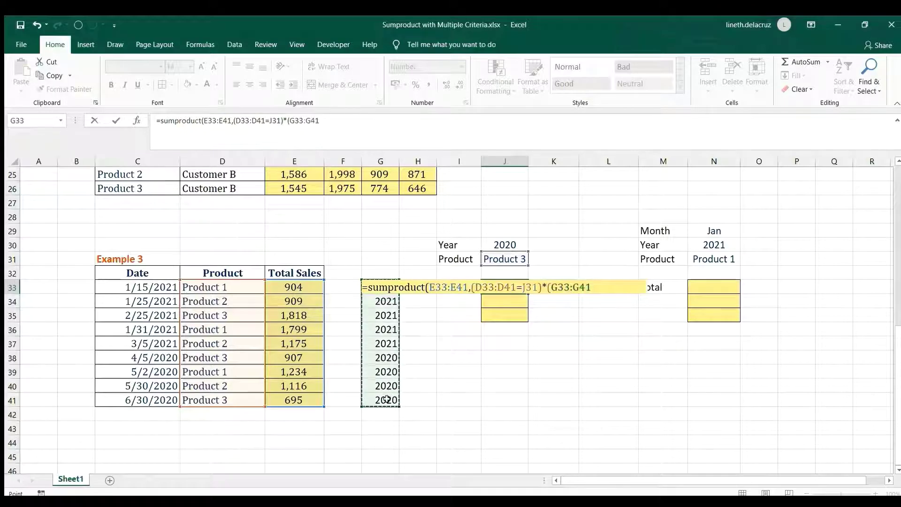
pyautogui.write('=')
pyautogui.click(506, 245)
pyautogui.write(')')
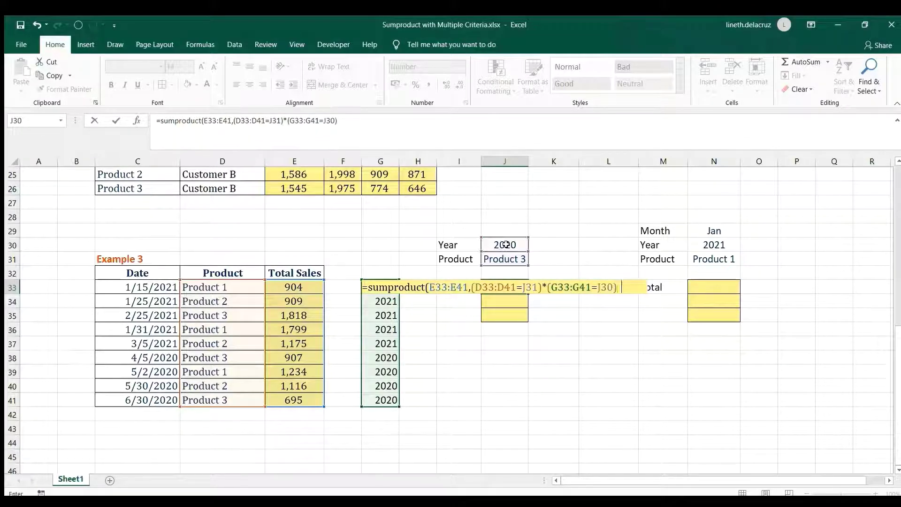
pyautogui.write(')')
pyautogui.press('Return')
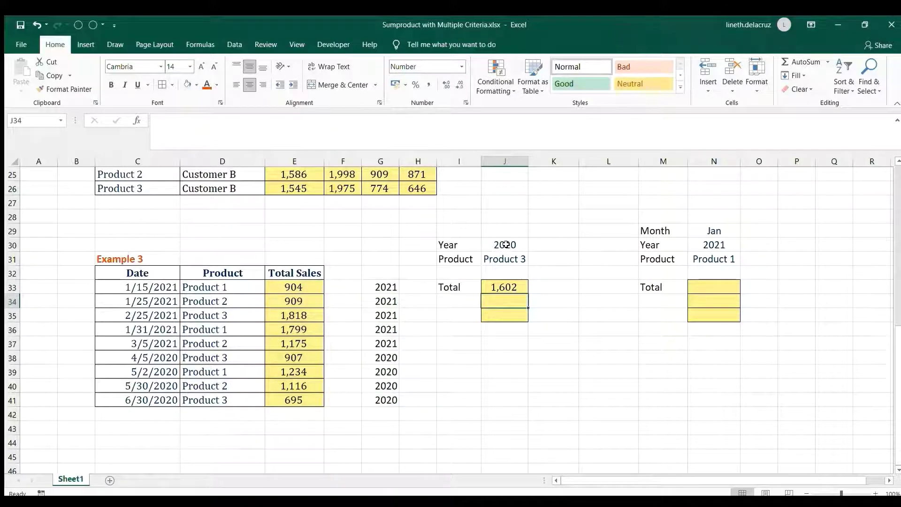
pyautogui.moveTo(154, 359); pyautogui.dragTo(160, 399)
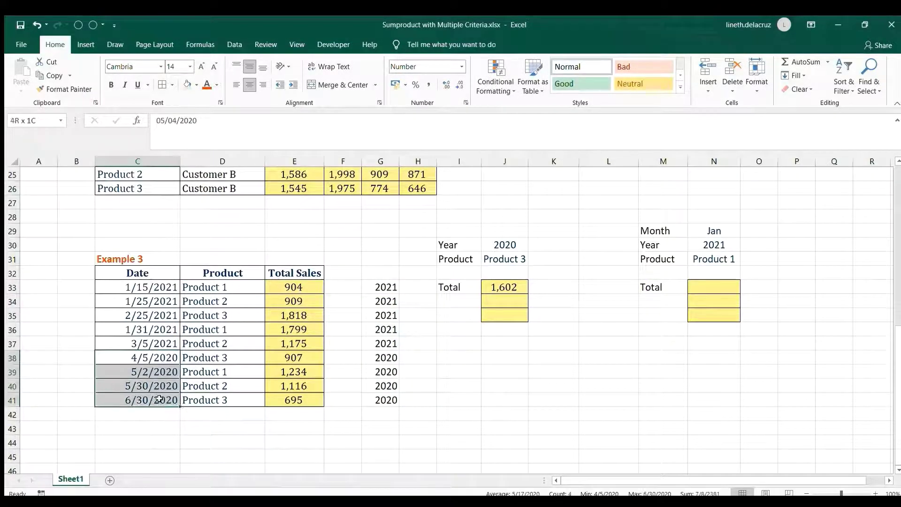
# - Check the Product 3 rows dated 2020 and their total sales in E38 and E41
pyautogui.keyDown('ctrl'); pyautogui.click(227, 359); pyautogui.keyUp('ctrl')
pyautogui.click(293, 359)
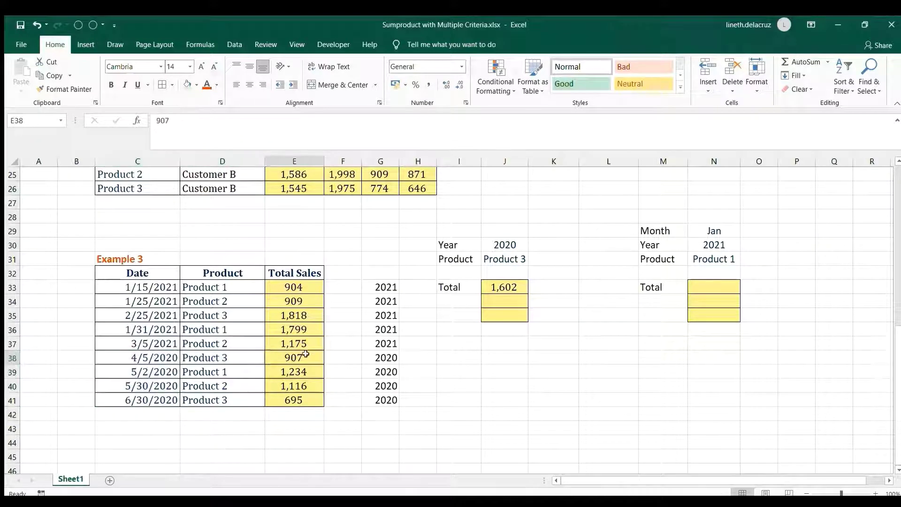
pyautogui.keyDown('ctrl'); pyautogui.click(302, 399); pyautogui.keyUp('ctrl')
# - Copy the SUMPRODUCT formula text from J33 into J34 with its cell references unchanged
pyautogui.click(503, 303)
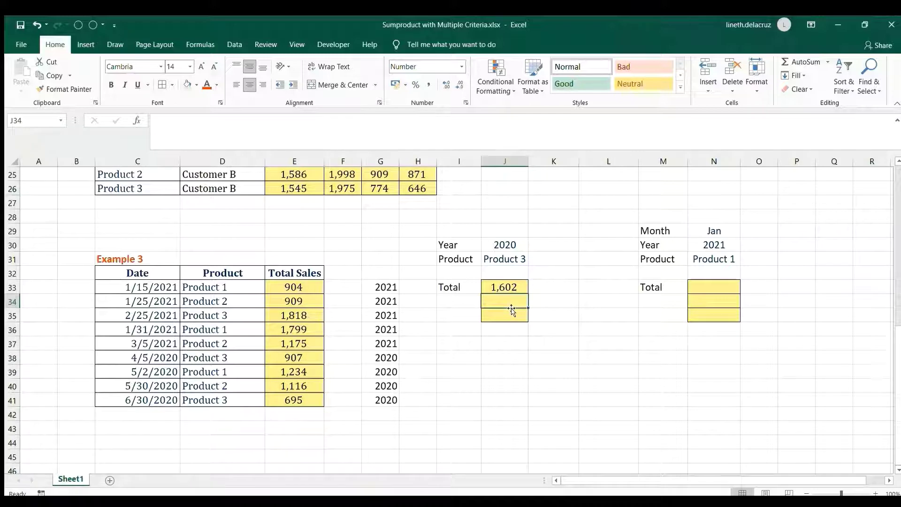
pyautogui.press('Up')
pyautogui.press('F2')
pyautogui.hotkey('shift', 'Home')
pyautogui.hotkey('ctrl', 'c')
pyautogui.press('Return')
pyautogui.hotkey('ctrl', 'v')
pyautogui.press('F2')
pyautogui.press('Escape')
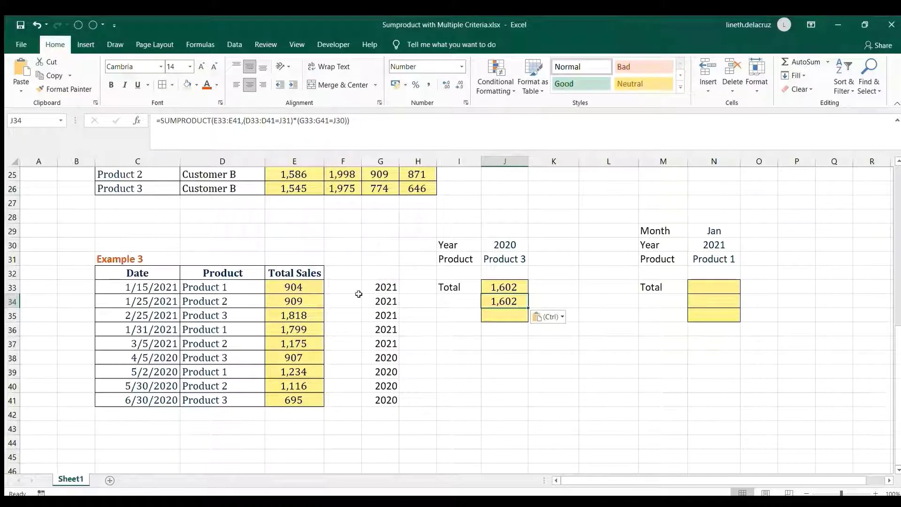
# - Review the YEAR helper formula in G33 and the ranges used by the formula in J34
pyautogui.click(380, 287)
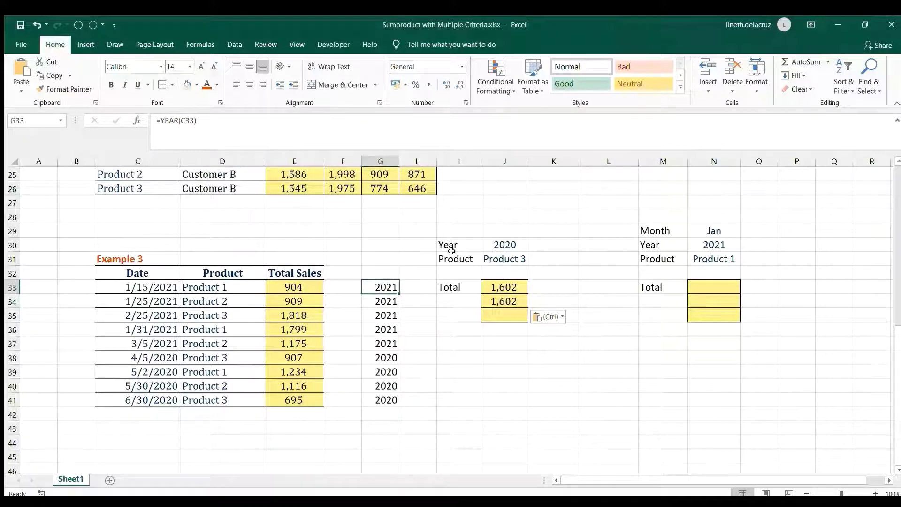
pyautogui.click(511, 302)
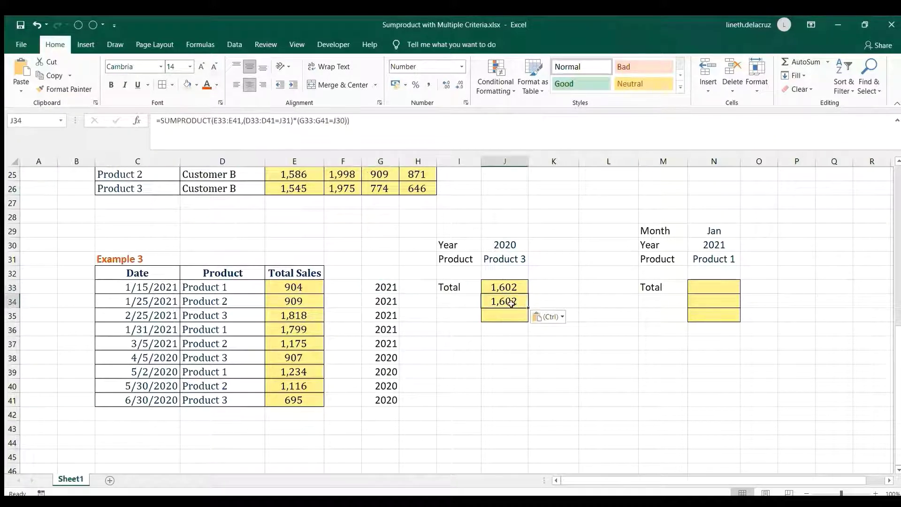
pyautogui.doubleClick(511, 302)
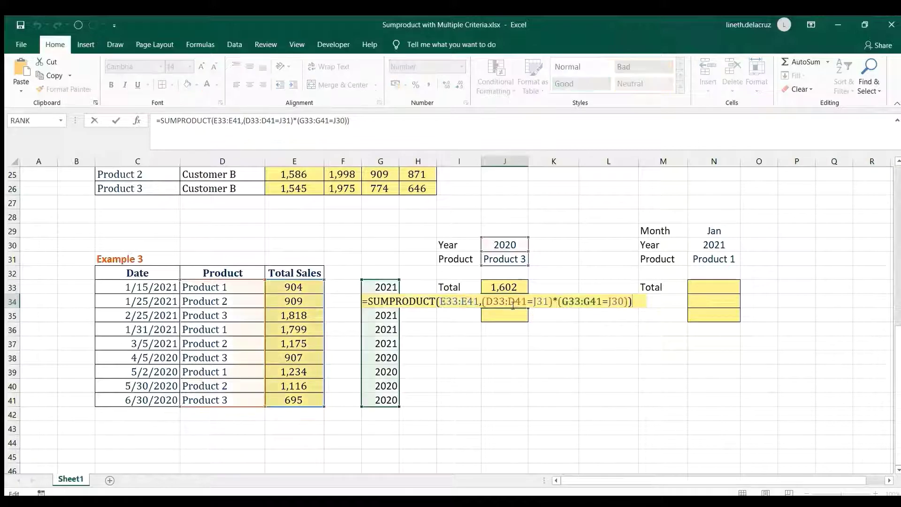
pyautogui.press('Escape')
# - Start a new SUMPRODUCT formula in J34 with the total sales range E33:E41 as the first array
pyautogui.write('=s')
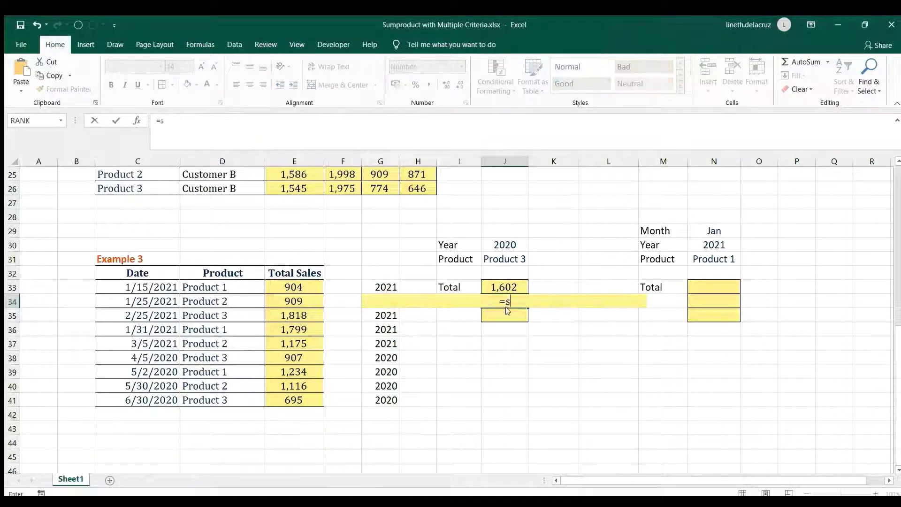
pyautogui.write('umproduct(')
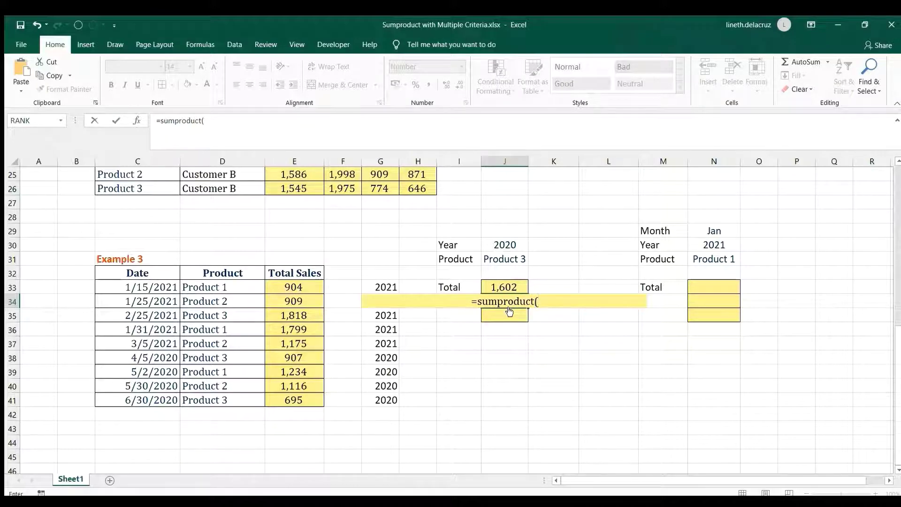
pyautogui.moveTo(303, 287); pyautogui.dragTo(322, 403)
pyautogui.write(',')
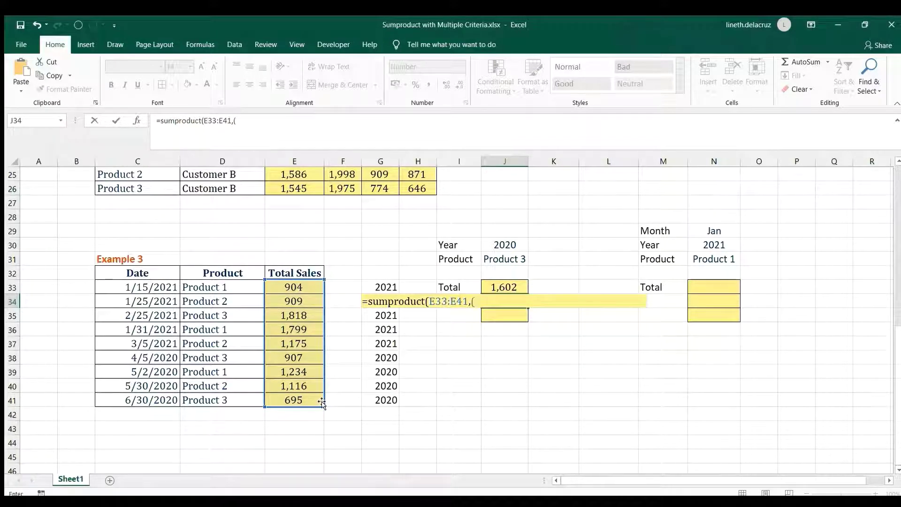
# - Add the product criterion (D33:D41=J31) to the J34 formula, followed by a multiplication sign for the next criterion
pyautogui.write('(')
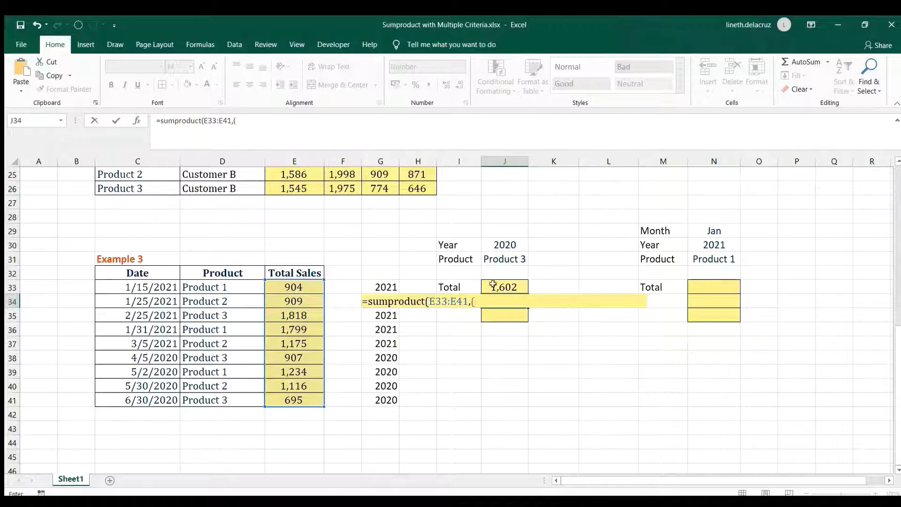
pyautogui.moveTo(230, 287); pyautogui.dragTo(230, 402)
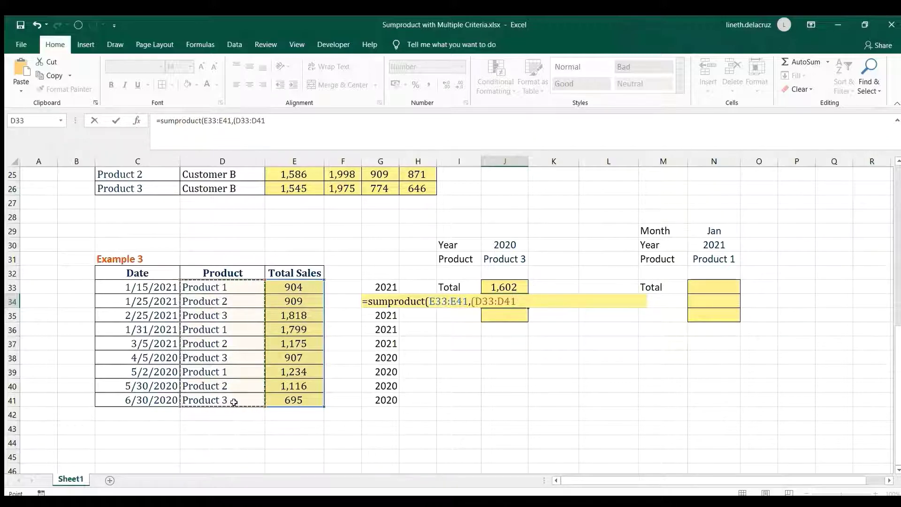
pyautogui.write('=')
pyautogui.click(505, 258)
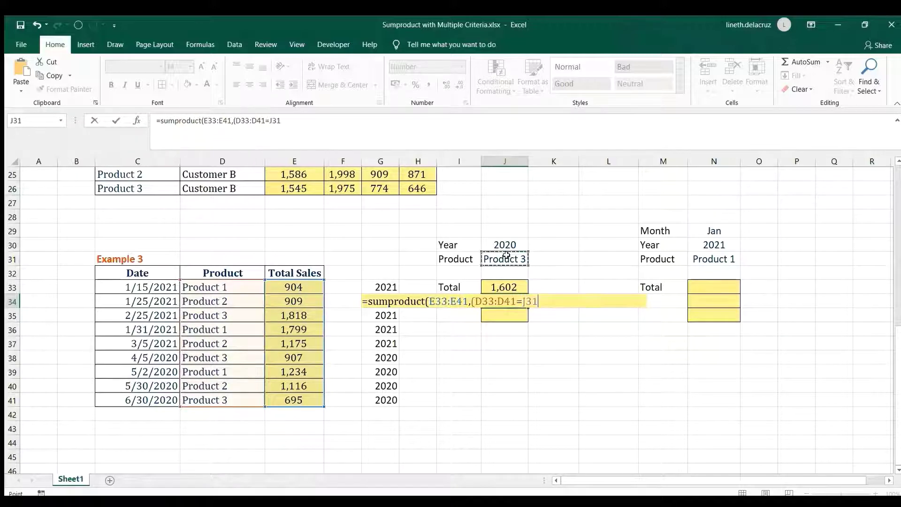
pyautogui.write(')*(')
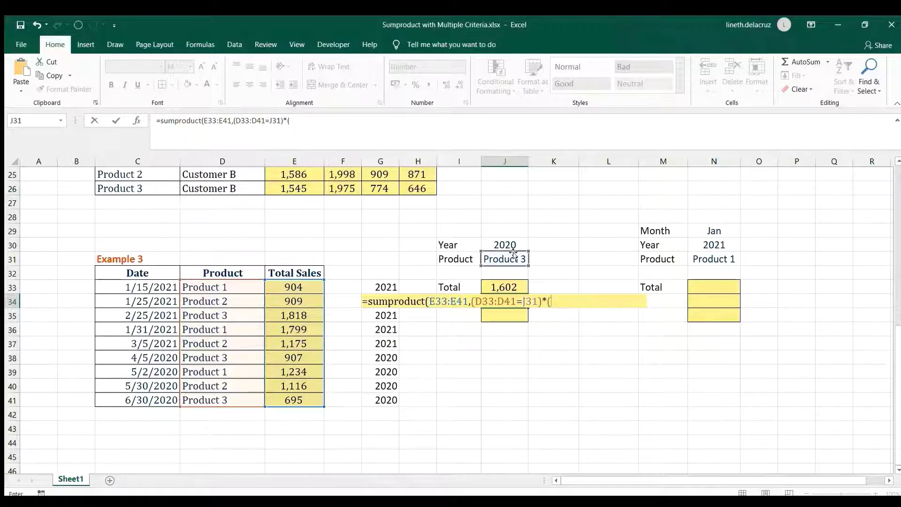
# - Complete the J34 formula with the year criterion (YEAR(C33:C41)=J30), taking the year directly from the dates
pyautogui.write('year(')
pyautogui.moveTo(150, 287); pyautogui.dragTo(145, 399)
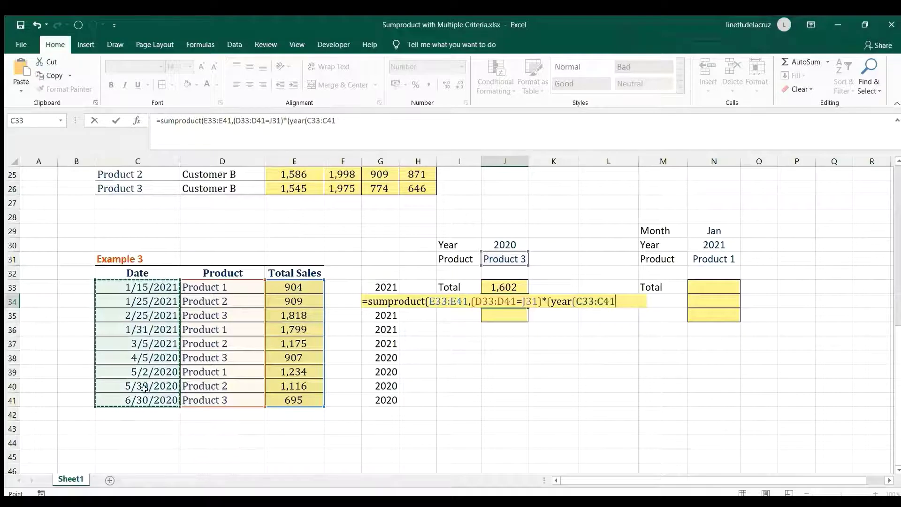
pyautogui.write(')')
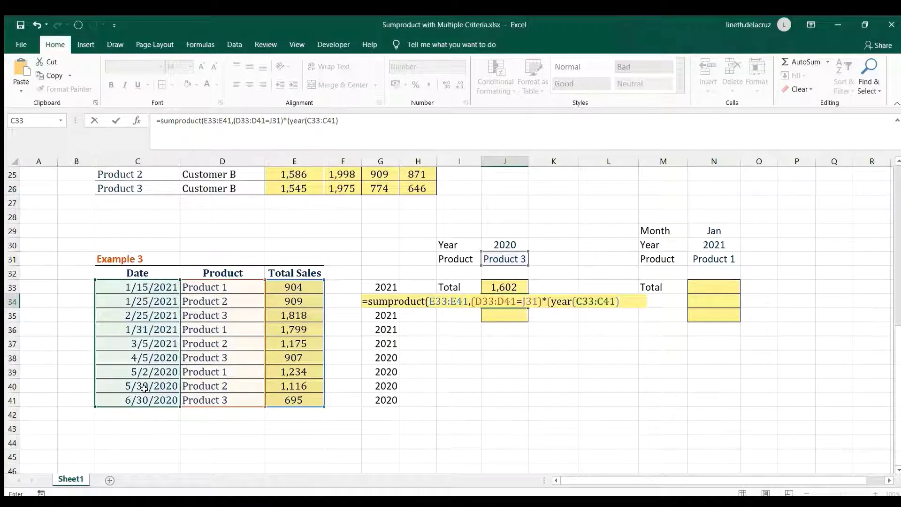
pyautogui.write('=')
pyautogui.click(509, 243)
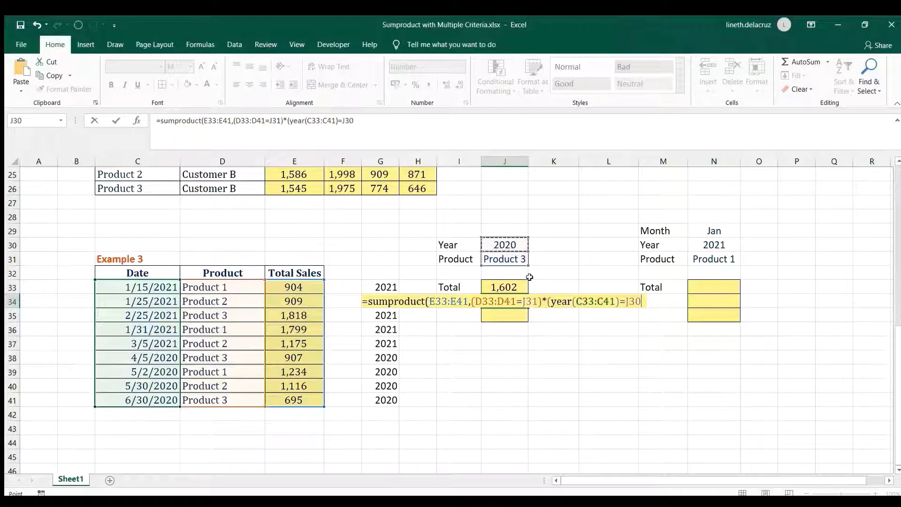
pyautogui.write('))')
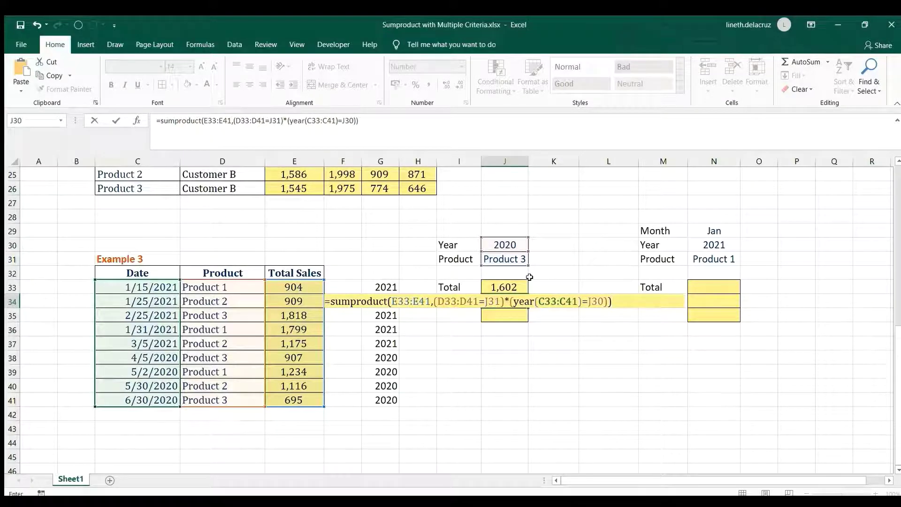
pyautogui.press('Return')
pyautogui.press('Up')
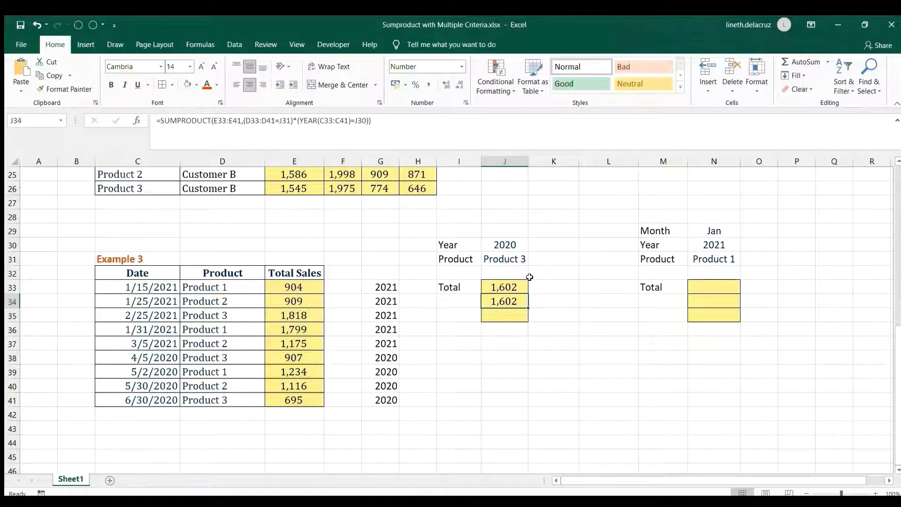
# - Examine the month, year and product criteria in M29:N31
pyautogui.scroll(1, 530, 291)
pyautogui.click(595, 359)
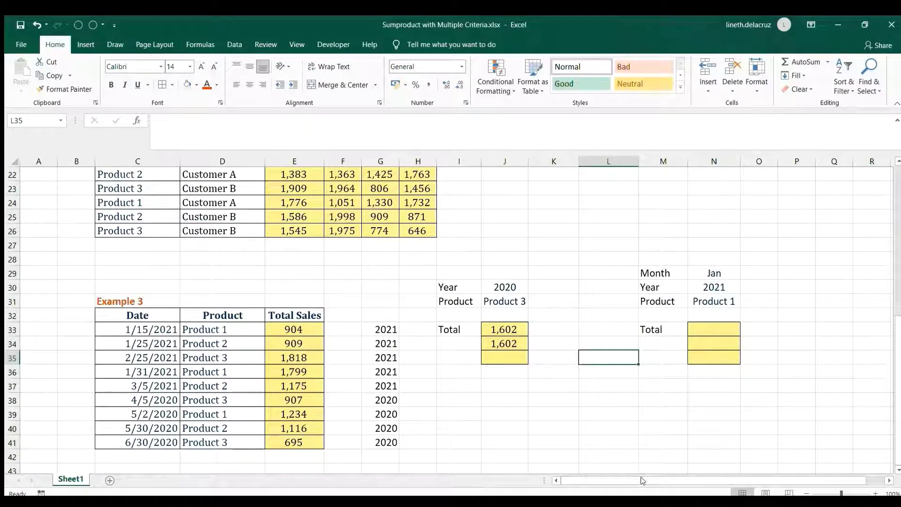
pyautogui.hscroll(1, 656, 480)
pyautogui.hscroll(1, 656, 481)
pyautogui.moveTo(615, 273); pyautogui.dragTo(678, 311)
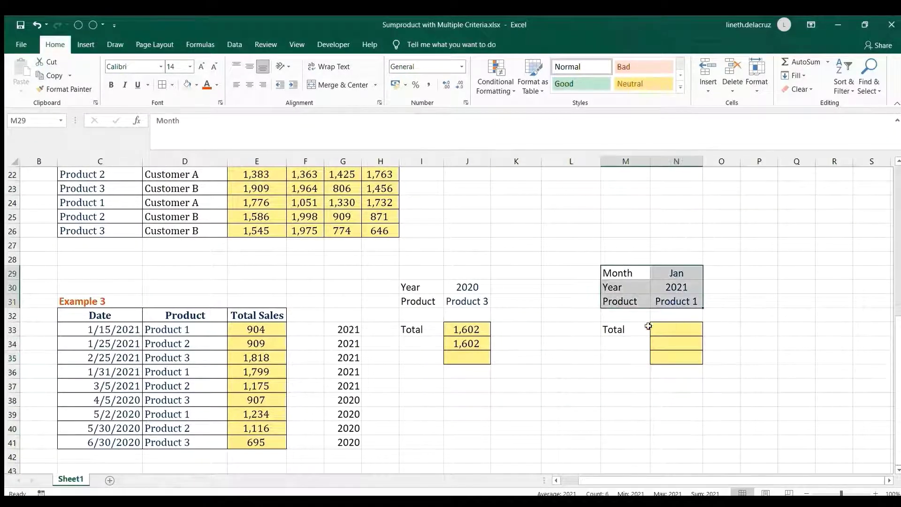
pyautogui.click(587, 319)
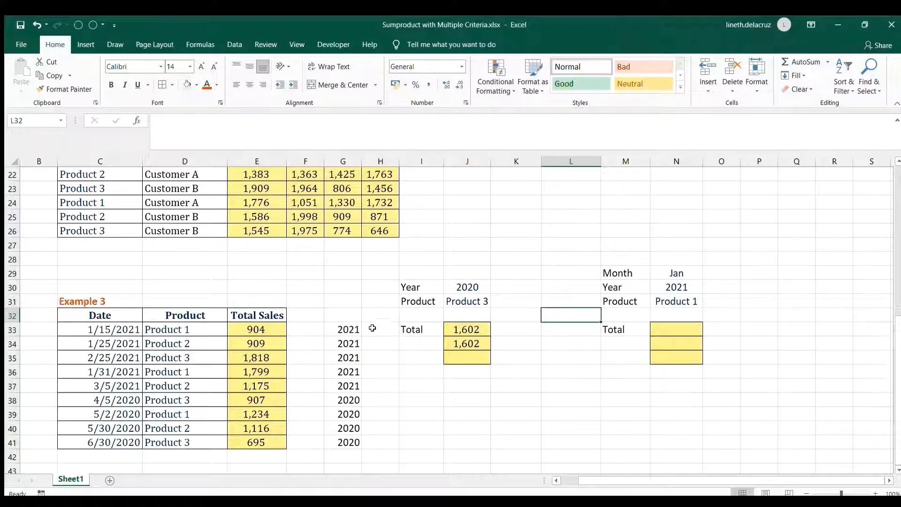
# - Enter =TEXT(C33,"mmm") in H33 to extract the abbreviated month from the date
pyautogui.click(374, 329)
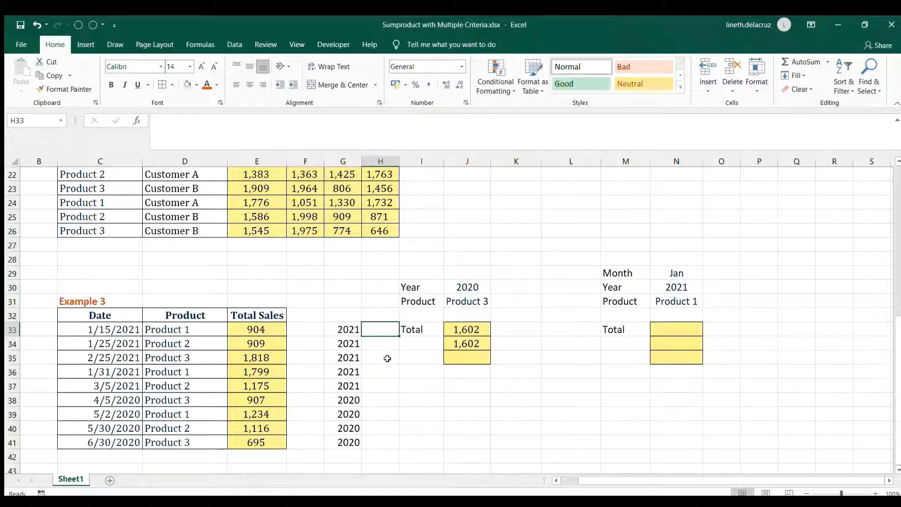
pyautogui.write('=')
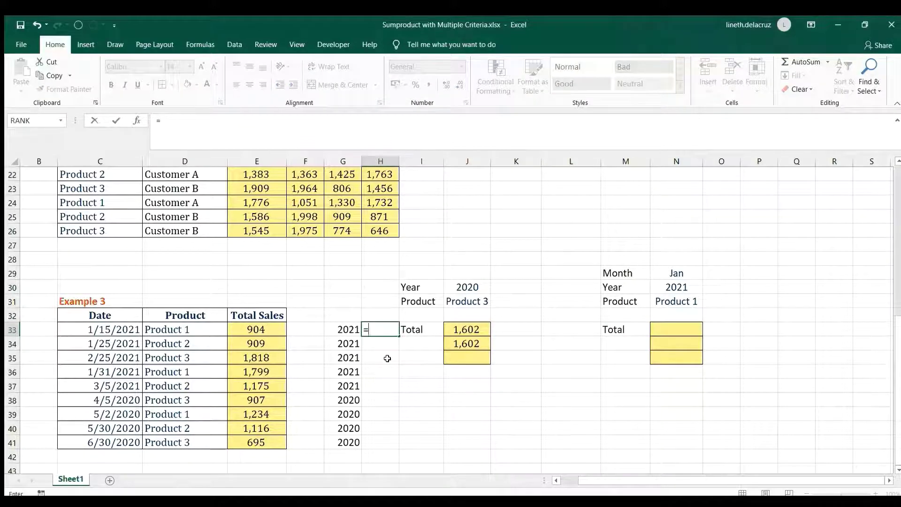
pyautogui.write('text(')
pyautogui.press('Left')
pyautogui.press('Left')
pyautogui.press('Left')
pyautogui.press('Left')
pyautogui.press('Left')
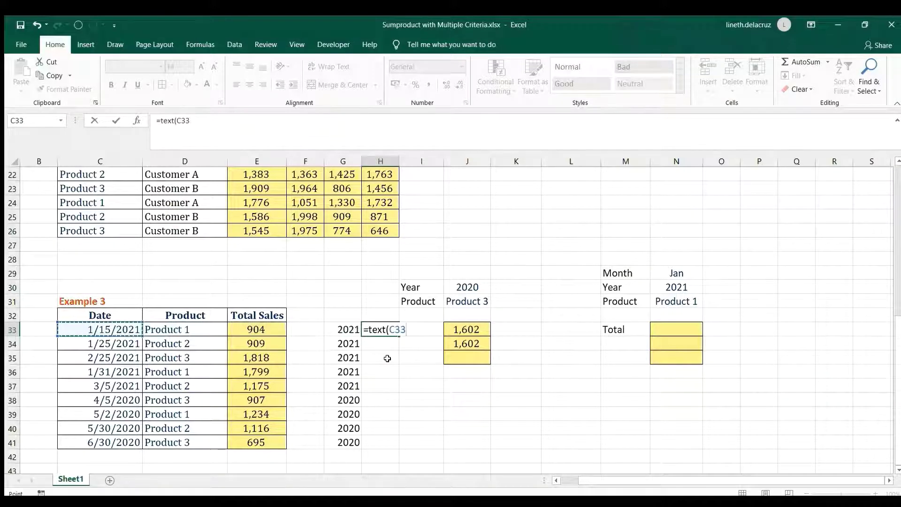
pyautogui.write(',"mmm"')
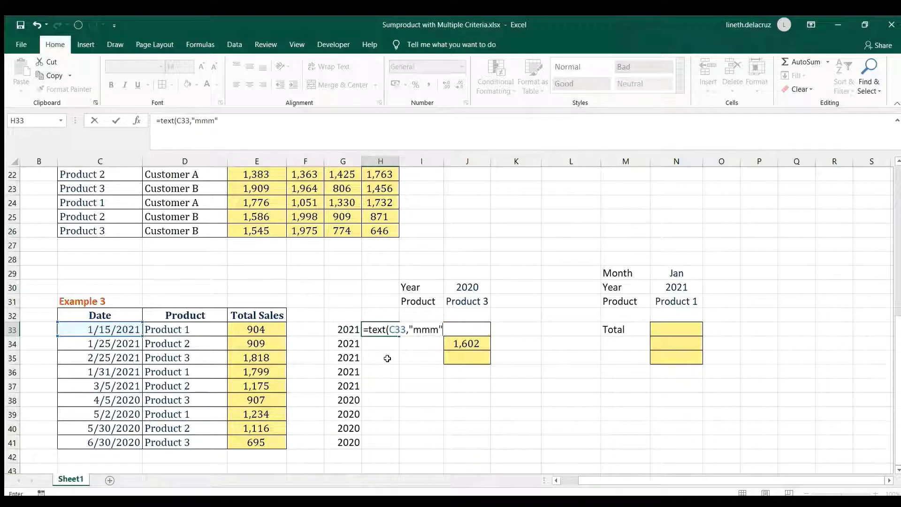
pyautogui.press('Return')
# - Copy the TEXT month formula from H33 down to H34:H41
pyautogui.press('Up')
pyautogui.hotkey('ctrl', 'c')
pyautogui.press('Down')
pyautogui.hotkey('shift', 'Down')
pyautogui.hotkey('shift', 'Down')
pyautogui.hotkey('shift', 'Down')
pyautogui.hotkey('shift', 'Down')
pyautogui.hotkey('shift', 'Down')
pyautogui.hotkey('shift', 'Down')
pyautogui.hotkey('shift', 'Down')
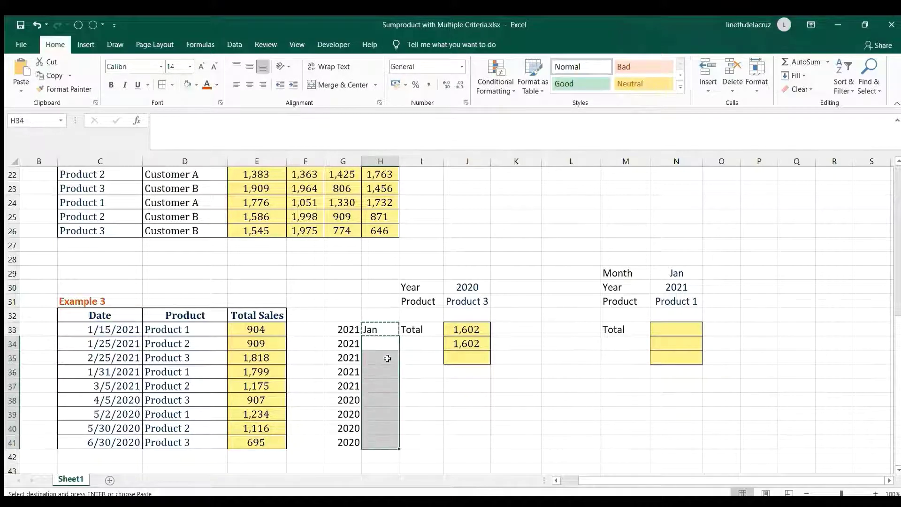
pyautogui.hotkey('ctrl', 'v')
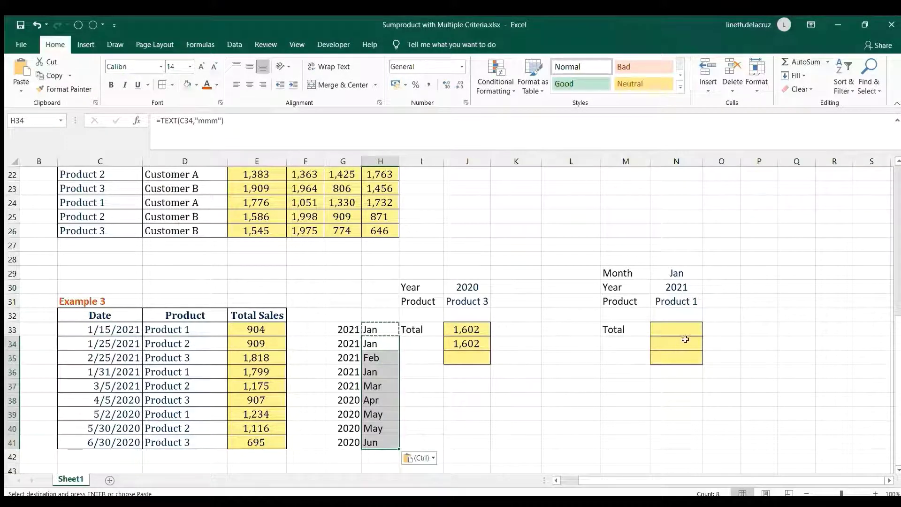
# - Copy the SUMPRODUCT formula text from J33 into N33 with its cell references unchanged
pyautogui.click(606, 343)
pyautogui.click(475, 331)
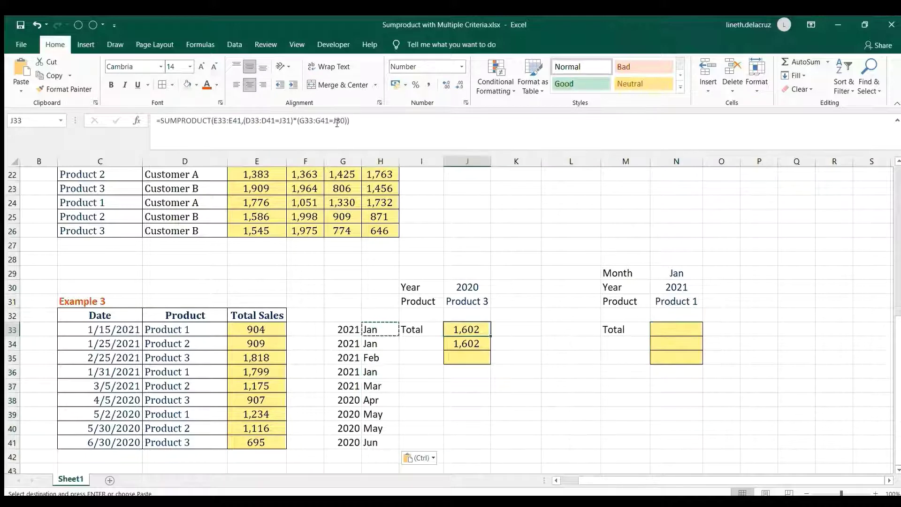
pyautogui.moveTo(357, 121); pyautogui.dragTo(156, 121)
pyautogui.hotkey('ctrl', 'c')
pyautogui.press('Escape')
pyautogui.click(684, 331)
pyautogui.hotkey('ctrl', 'v')
pyautogui.press('F2')
pyautogui.moveTo(486, 295); pyautogui.dragTo(688, 289)
pyautogui.press('Escape')
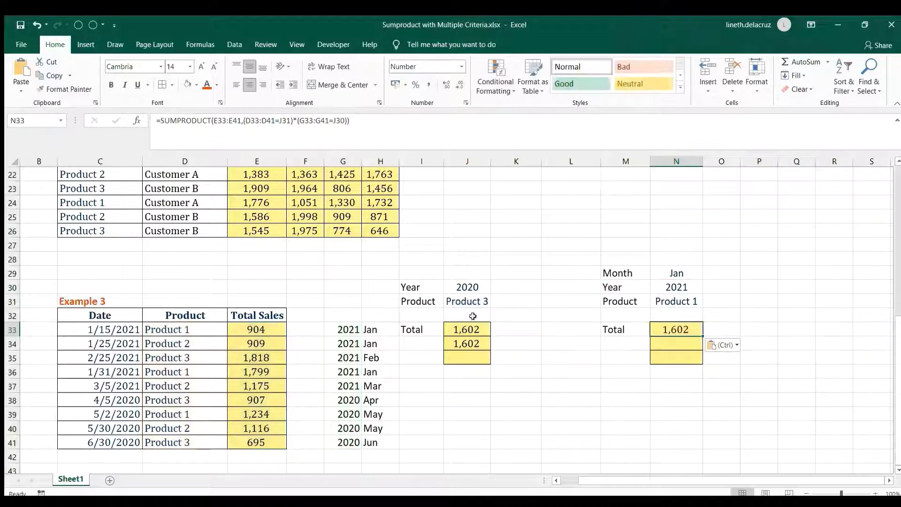
# - Redirect the N33 formula's year criterion from J30 to N30 and its product criterion from J31 to N31
pyautogui.doubleClick(669, 331)
pyautogui.moveTo(472, 294); pyautogui.dragTo(679, 289)
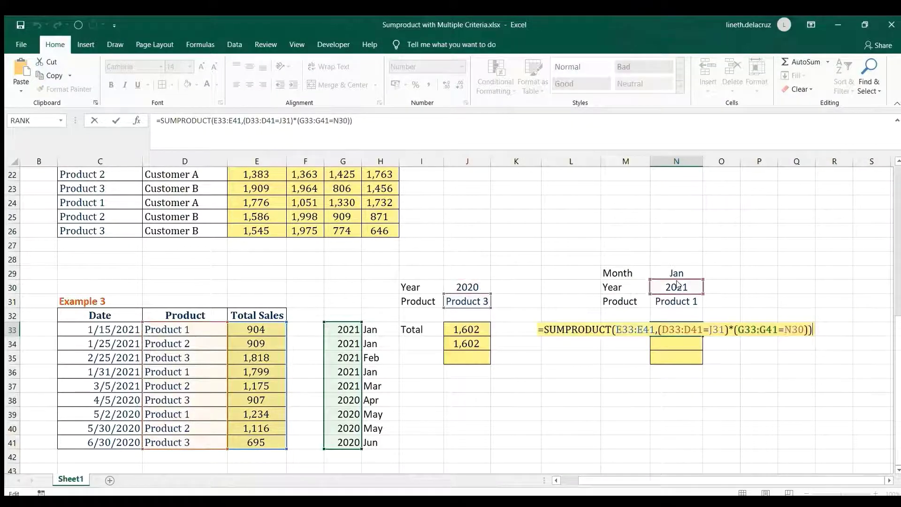
pyautogui.moveTo(491, 308); pyautogui.dragTo(679, 303)
pyautogui.hotkey('ctrl', 'Return')
# - Multiply the N33 formula's criteria by the month criterion (H33:H41=N29), then reopen the formula to review its ranges
pyautogui.press('F2')
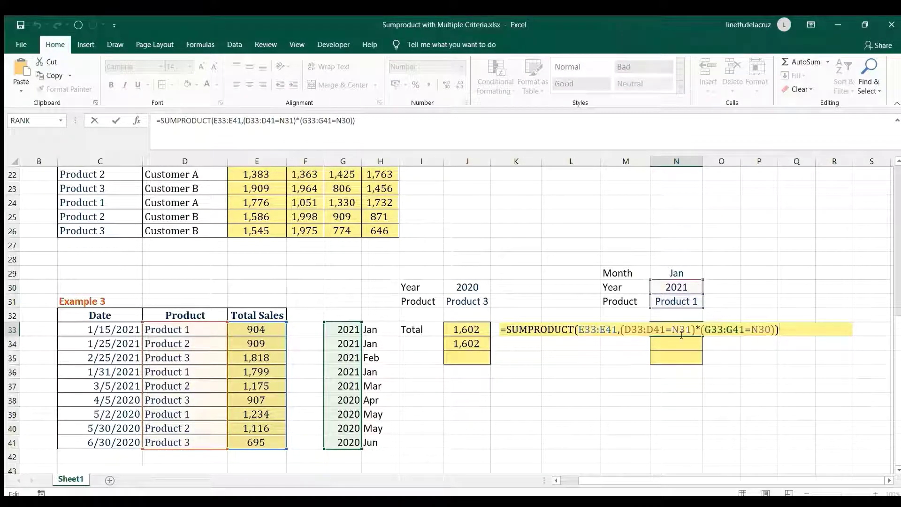
pyautogui.click(775, 336)
pyautogui.write('*')
pyautogui.moveTo(375, 329); pyautogui.dragTo(389, 449)
pyautogui.write('=')
pyautogui.click(678, 273)
pyautogui.write(')')
pyautogui.press('Return')
pyautogui.press('Up')
pyautogui.press('F2')
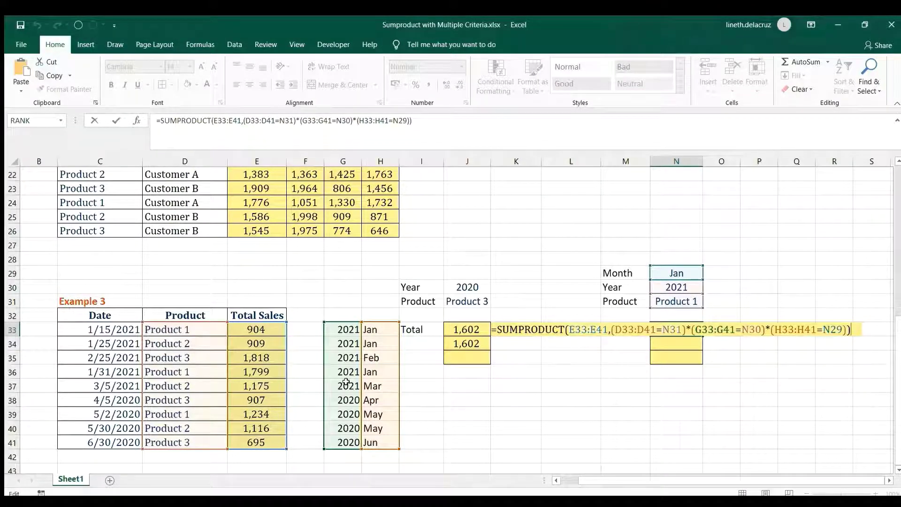
# - Start a SUMPRODUCT formula in N34 that sums E33:E41 with the product criterion (D33:D41=N31)
pyautogui.click(679, 348)
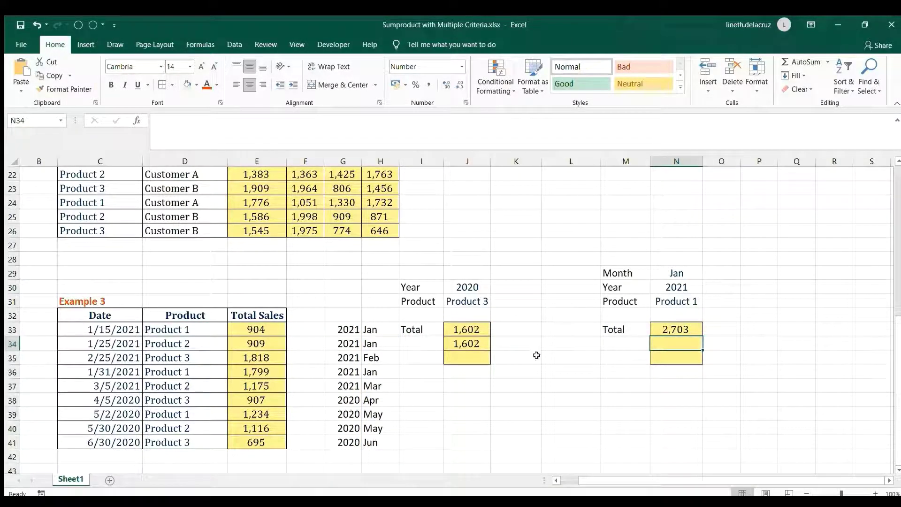
pyautogui.write('=sumproduct')
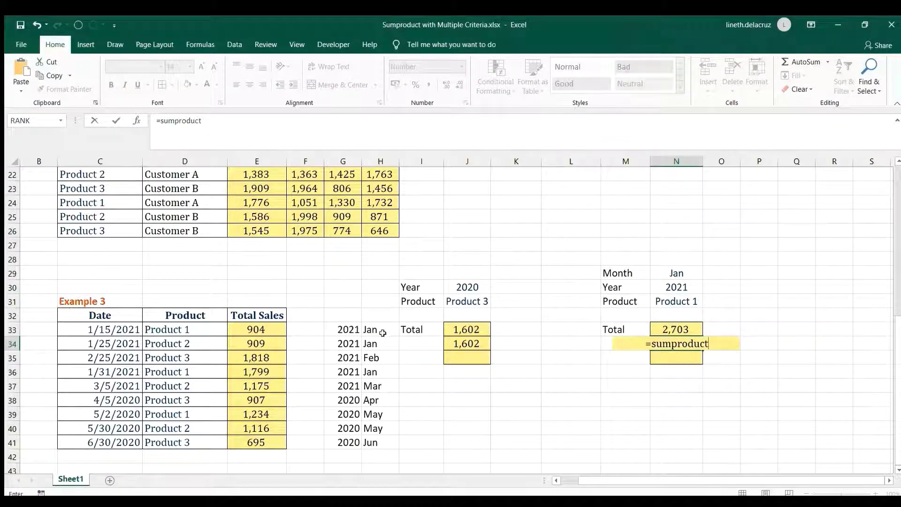
pyautogui.write('(')
pyautogui.moveTo(256, 330); pyautogui.dragTo(253, 439)
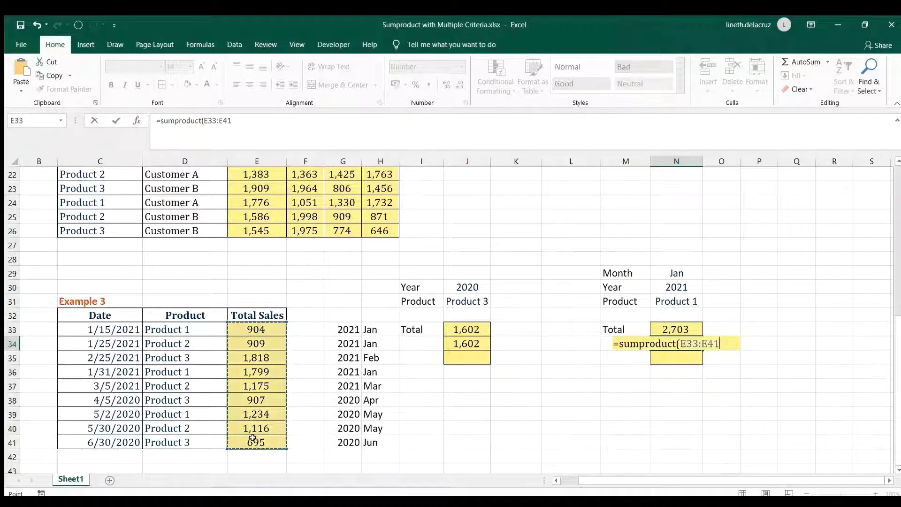
pyautogui.write(',(')
pyautogui.moveTo(199, 328); pyautogui.dragTo(201, 436)
pyautogui.write('=')
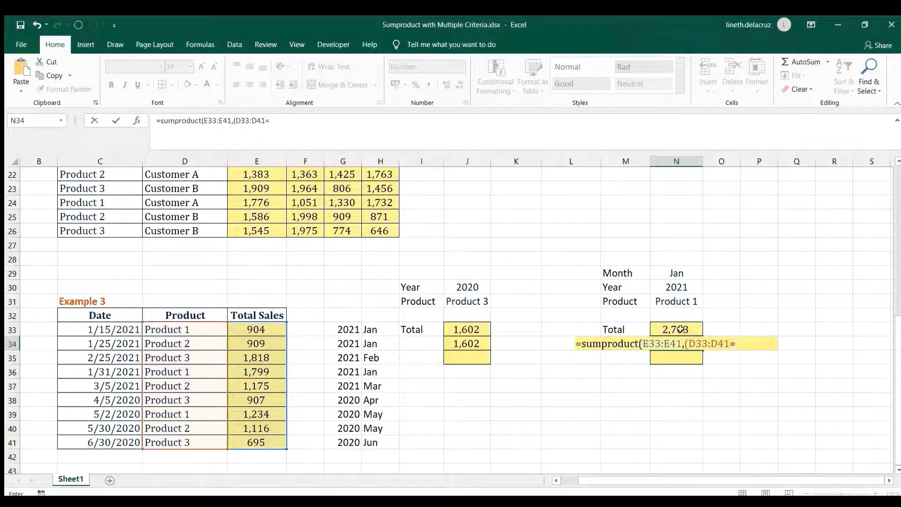
pyautogui.click(686, 301)
pyautogui.write(')*(')
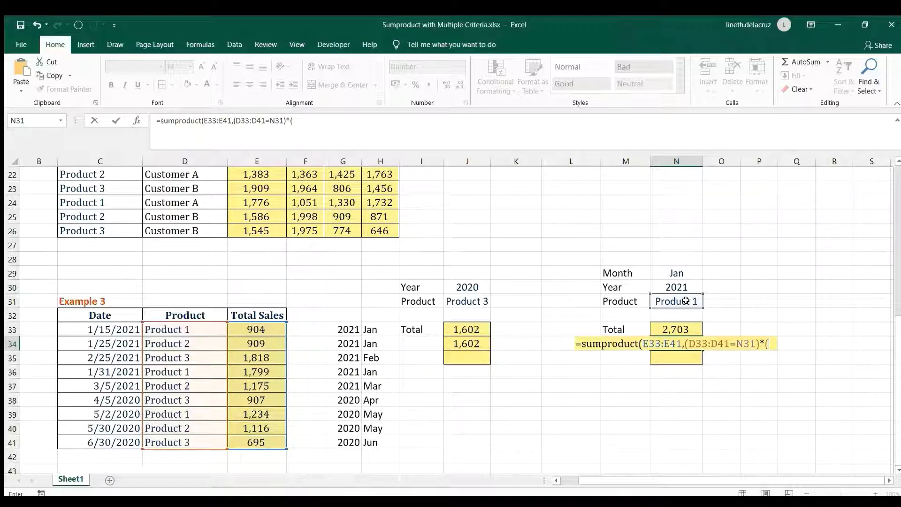
# - Multiply the N34 formula's product criterion by the year criterion (YEAR(C33:C41)=N30), taken directly from the dates
pyautogui.write('year')
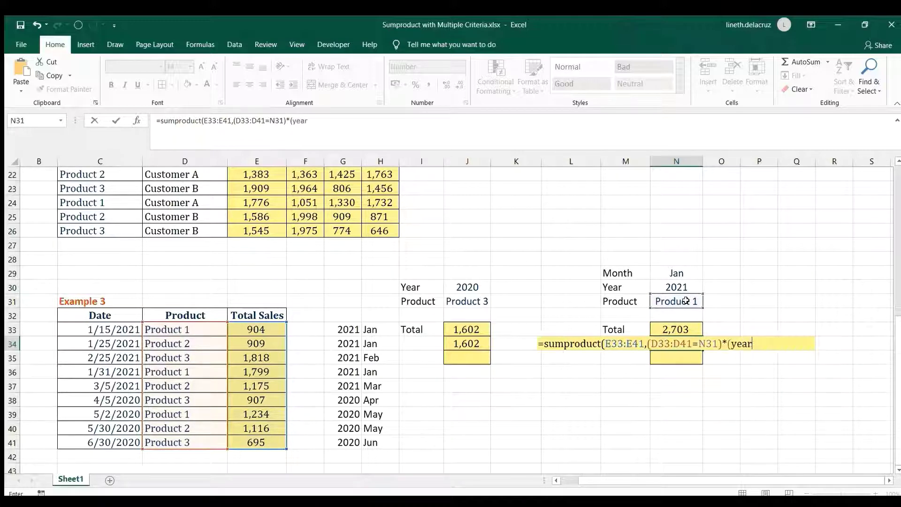
pyautogui.write('(')
pyautogui.moveTo(94, 329); pyautogui.dragTo(97, 437)
pyautogui.write(')=')
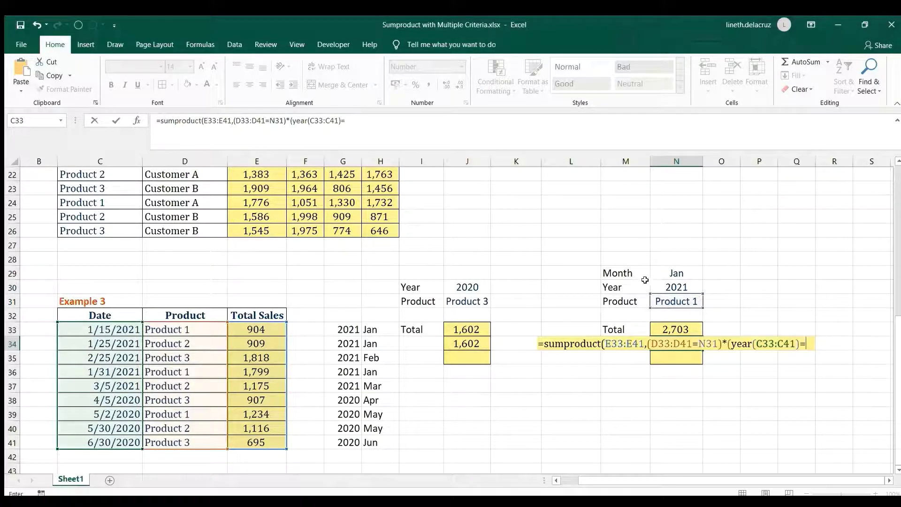
pyautogui.click(665, 286)
pyautogui.write(')*(')
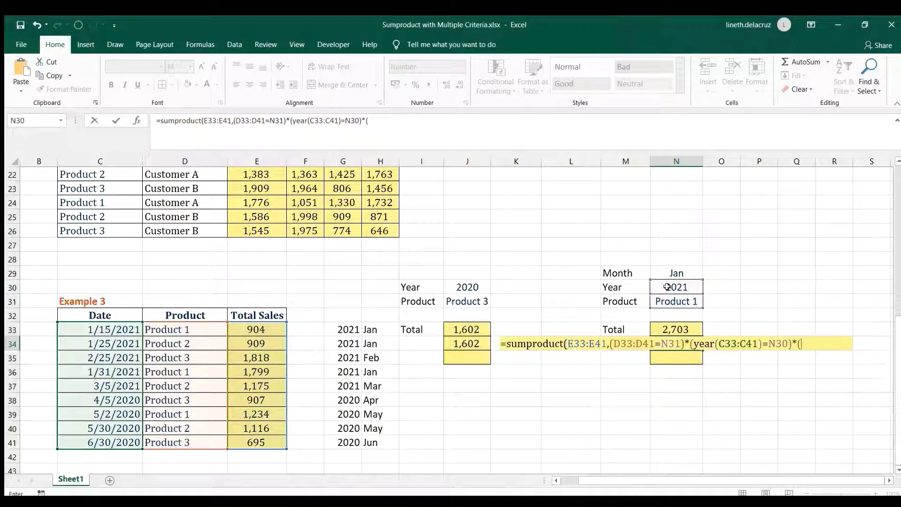
# - Complete the N34 formula with the month criterion (TEXT(C33:C41,"mmm")=N29) and reselect the cell to review it
pyautogui.write('text(')
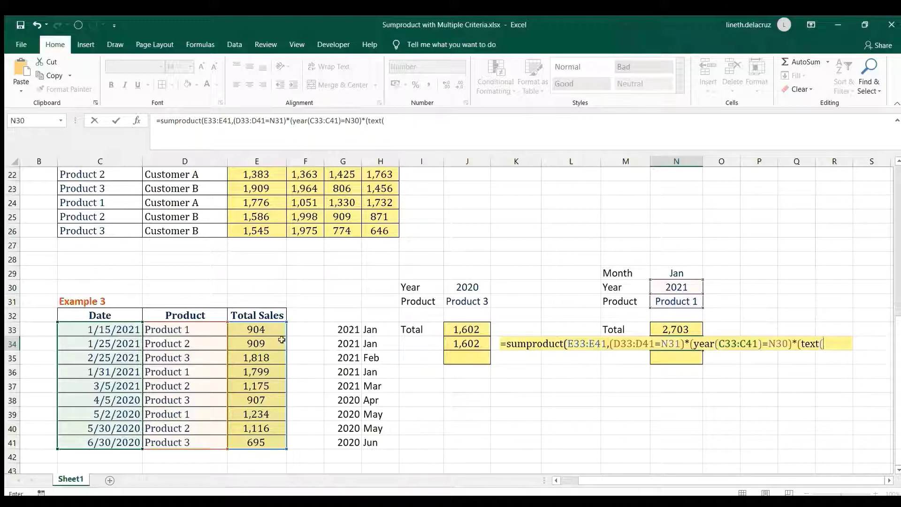
pyautogui.moveTo(103, 329); pyautogui.dragTo(107, 439)
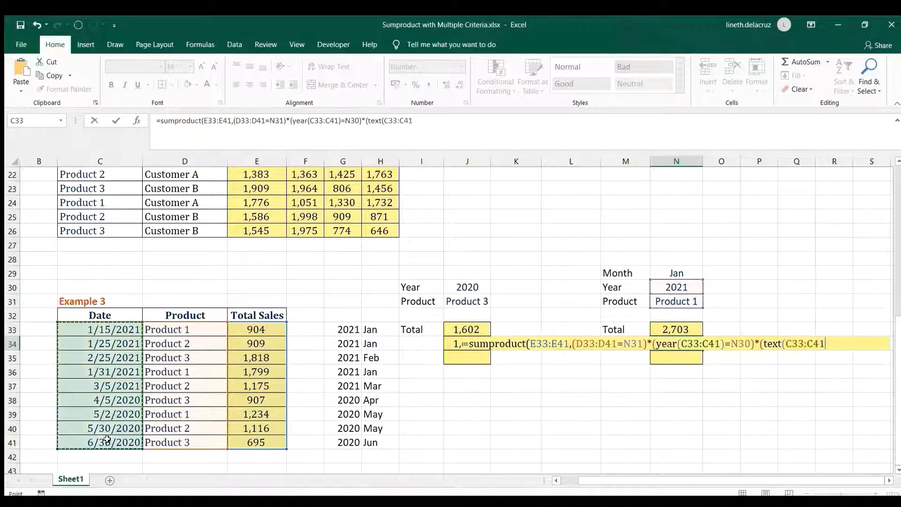
pyautogui.write(',"mmm')
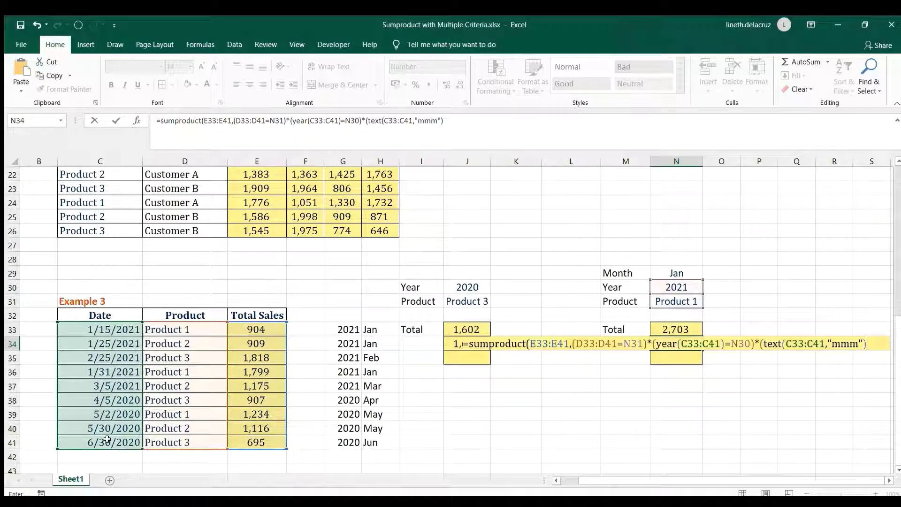
pyautogui.write('")=')
pyautogui.click(678, 272)
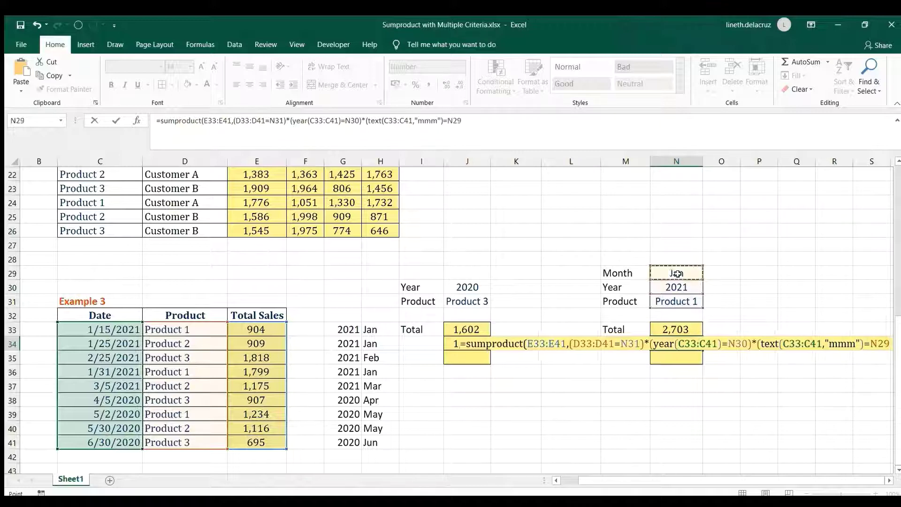
pyautogui.write(')')
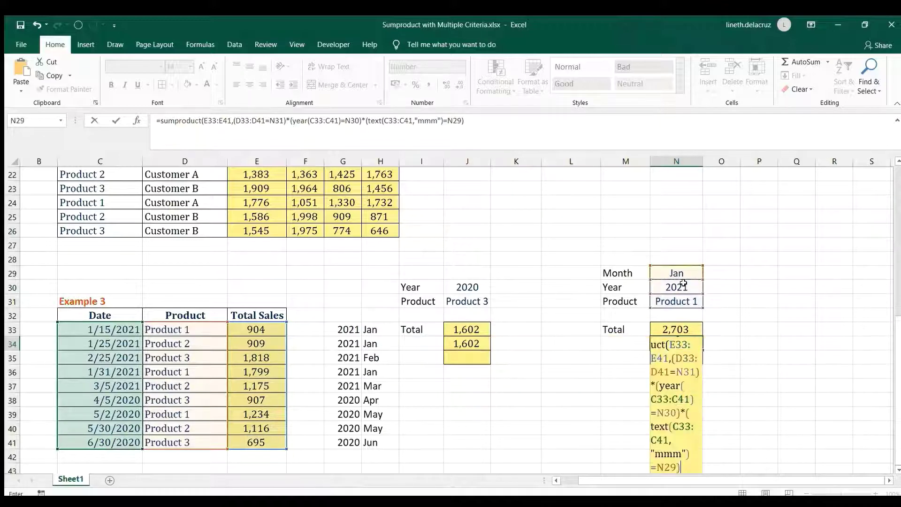
pyautogui.write(')')
pyautogui.press('Return')
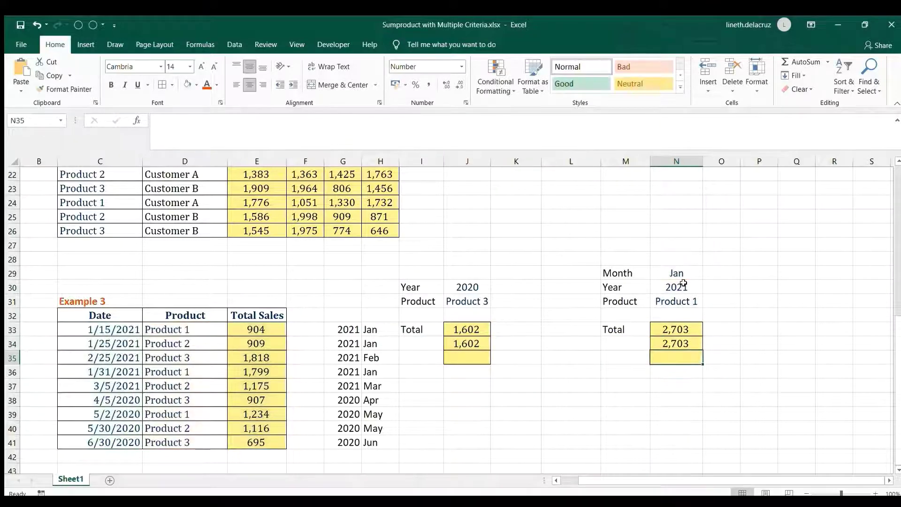
pyautogui.press('Up')
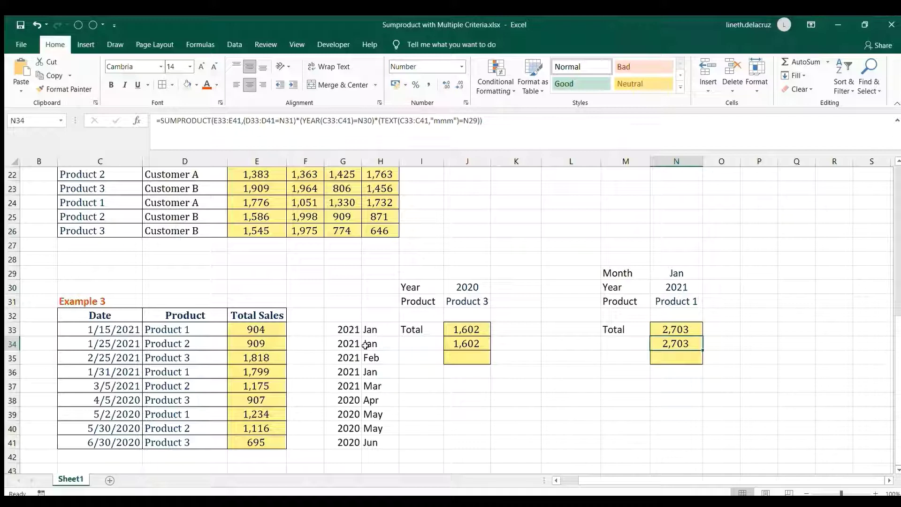
# - Start an alternative SUMPRODUCT formula in N35 using E33:E41 and the product criterion (D33:D41=N31)
pyautogui.press('Down')
pyautogui.write('=')
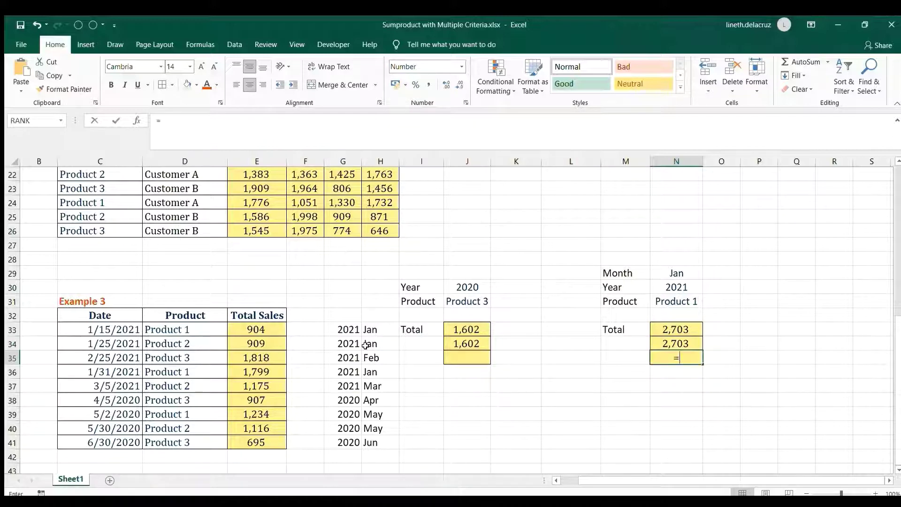
pyautogui.write('sumproduct(')
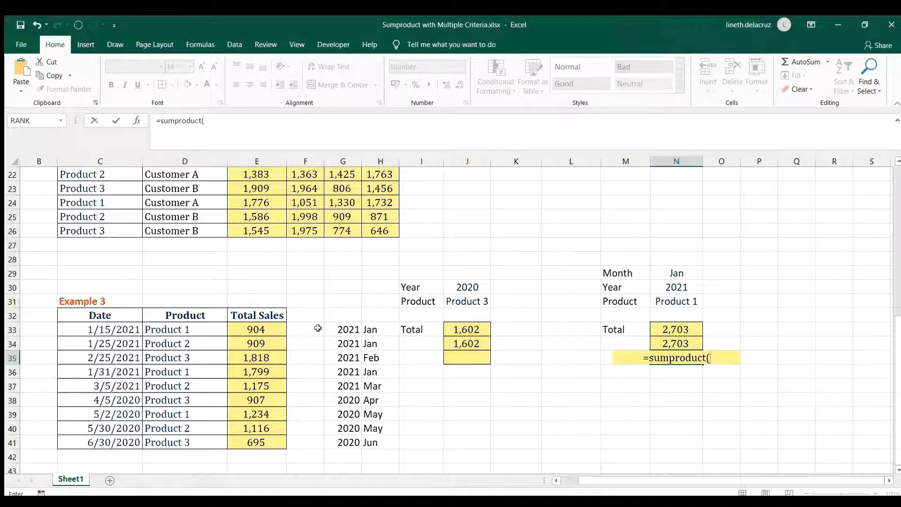
pyautogui.moveTo(266, 331); pyautogui.dragTo(265, 445)
pyautogui.write(',(')
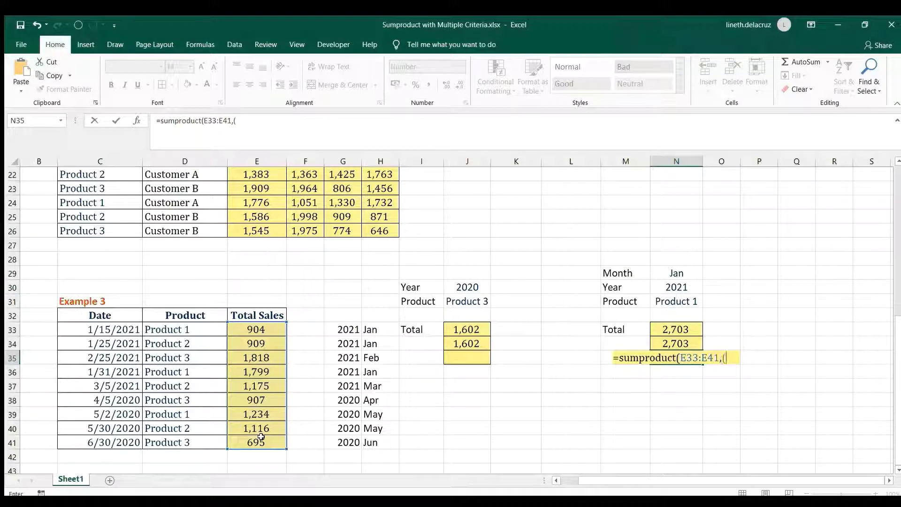
pyautogui.moveTo(192, 329); pyautogui.dragTo(197, 441)
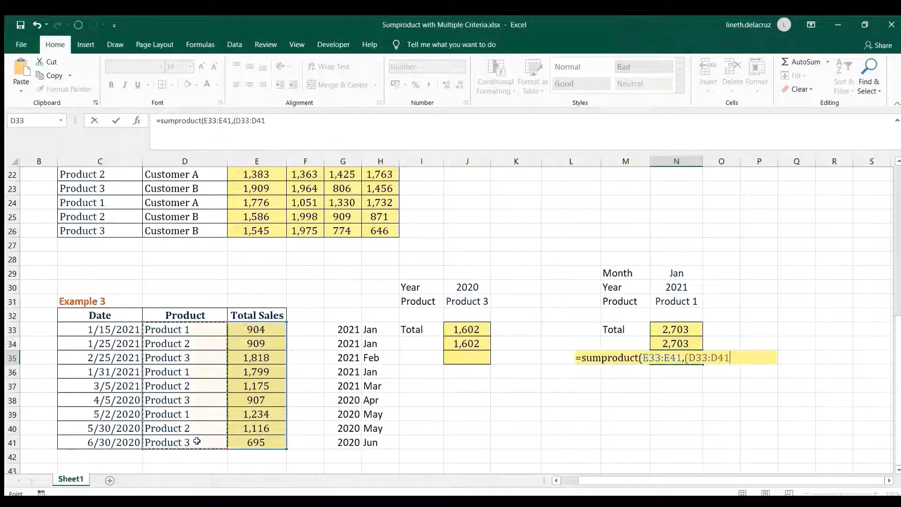
pyautogui.write('=')
pyautogui.click(680, 306)
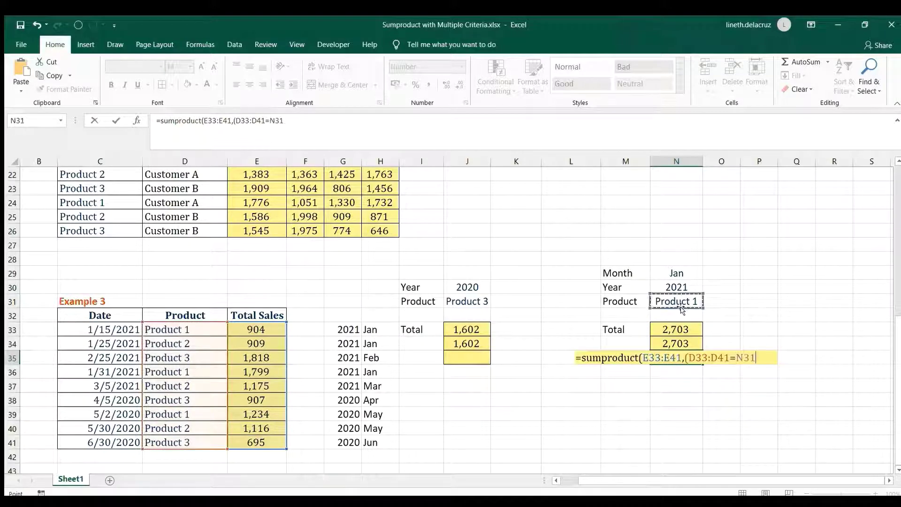
pyautogui.write(')*(')
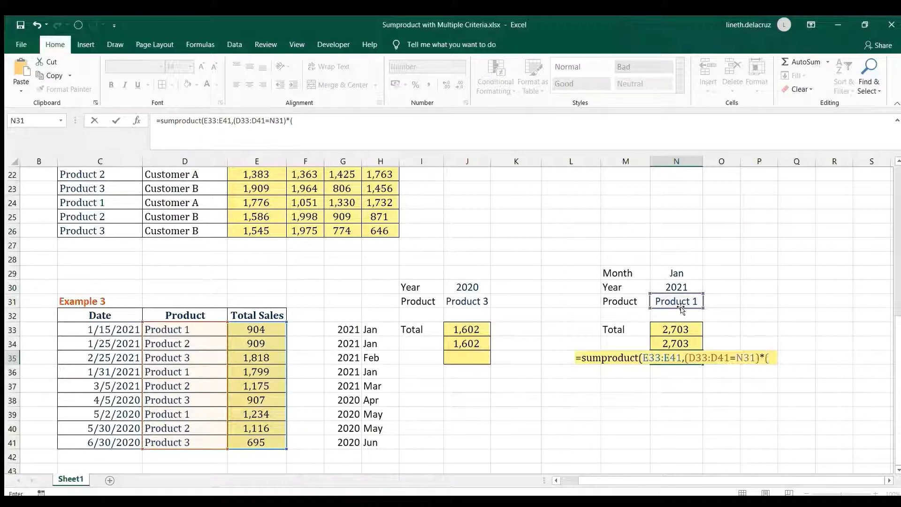
# - Complete the N35 formula with the combined month and year criterion (TEXT(C33:C41,"mmmyyy")=N29&N30)
pyautogui.write('text(')
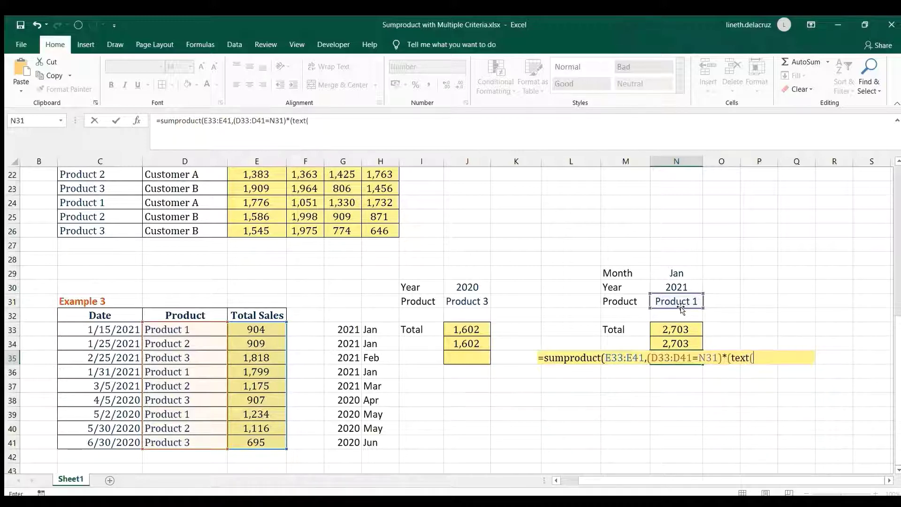
pyautogui.click(108, 329)
pyautogui.moveTo(107, 330); pyautogui.dragTo(132, 442)
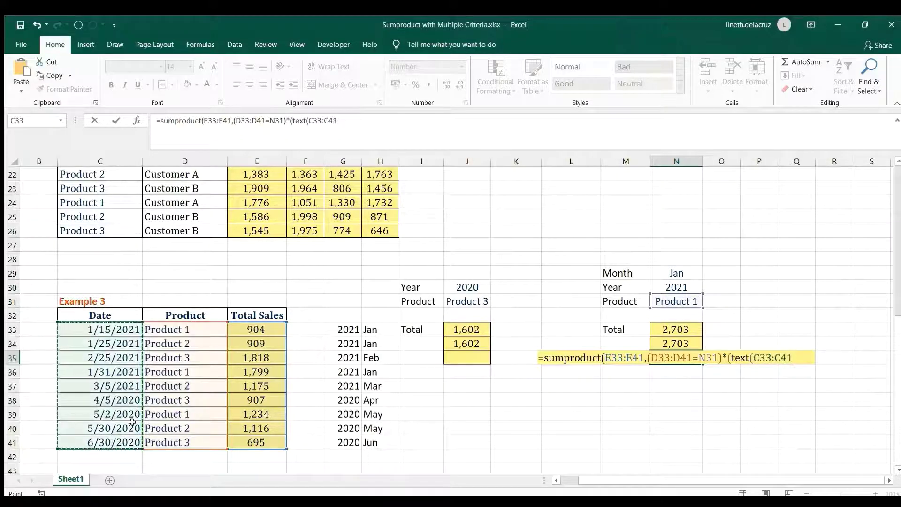
pyautogui.write(',"')
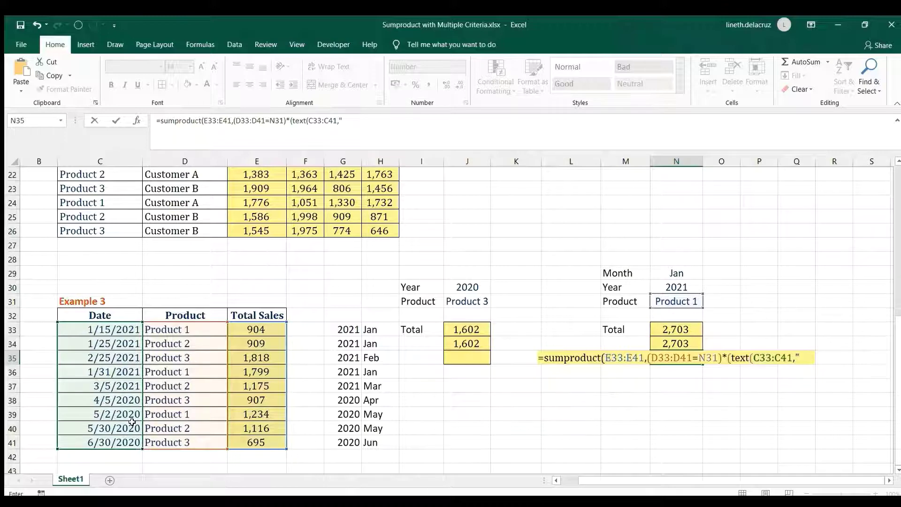
pyautogui.write('mmmyyy")=')
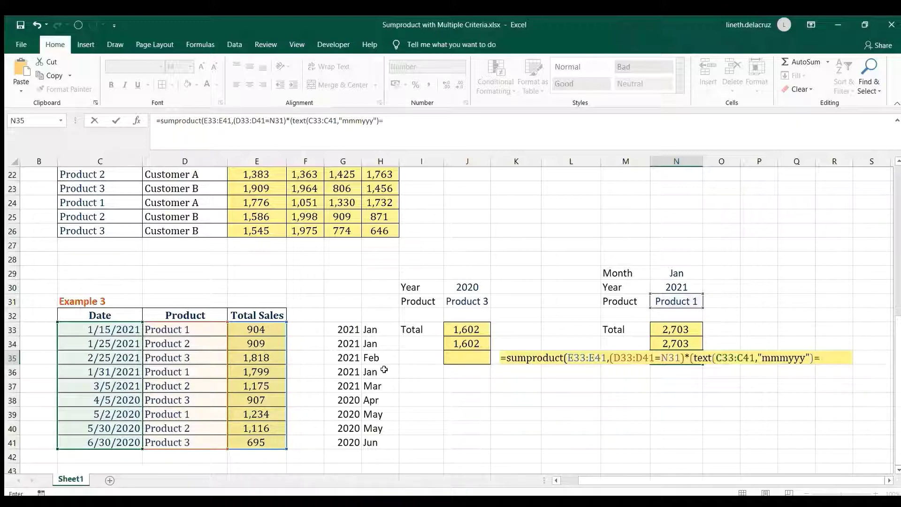
pyautogui.click(673, 273)
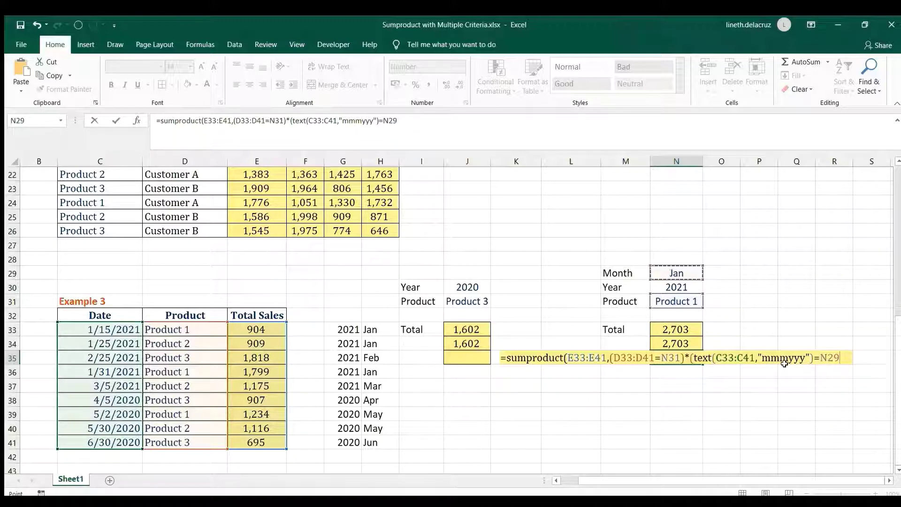
pyautogui.write('&')
pyautogui.click(688, 287)
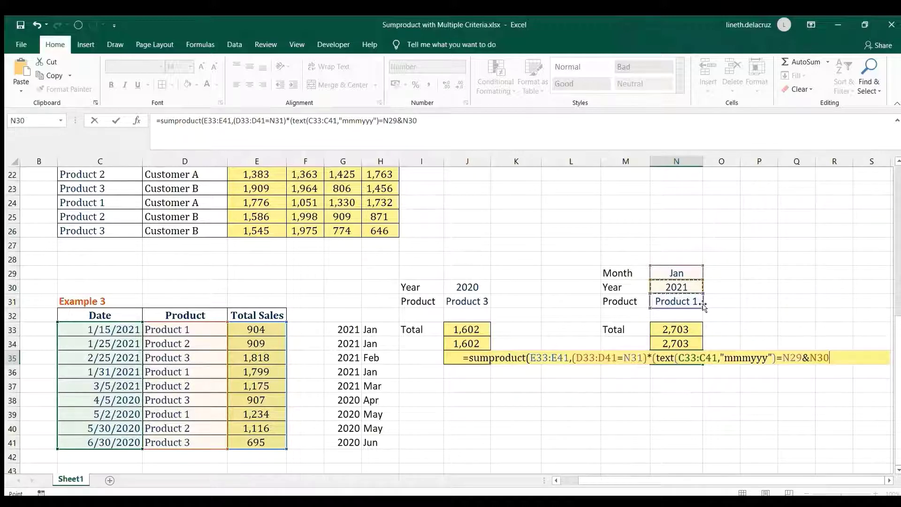
pyautogui.write('))')
pyautogui.hotkey('ctrl', 'Return')
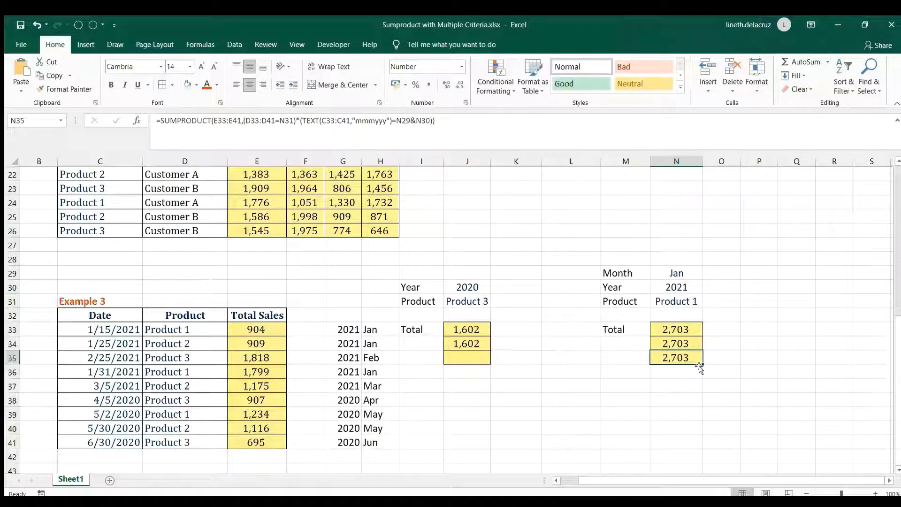
# - Copy the FORMULATEXT formula from N19 into O33:O35 beside the month, year and product totals
pyautogui.scroll(2, 699, 368)
pyautogui.click(667, 218)
pyautogui.hotkey('ctrl', 'c')
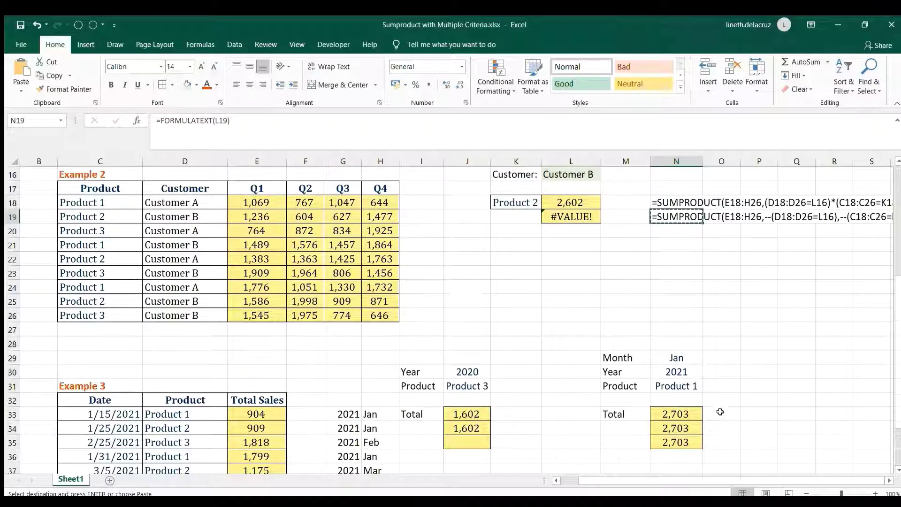
pyautogui.moveTo(720, 413); pyautogui.dragTo(721, 443)
pyautogui.hotkey('ctrl', 'v')
pyautogui.scroll(-2, 737, 413)
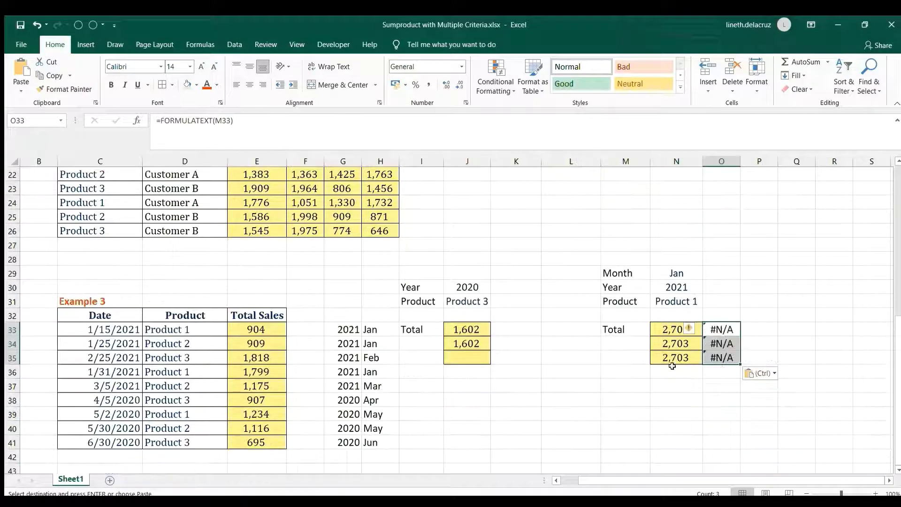
# - Point the FORMULATEXT formula in O33 to N33 and copy it down through O35
pyautogui.press('F2')
pyautogui.moveTo(624, 338); pyautogui.dragTo(676, 337)
pyautogui.press('Return')
pyautogui.hotkey('ctrl', 'c')
pyautogui.hotkey('shift', 'Down')
pyautogui.hotkey('shift', 'Down')
pyautogui.hotkey('ctrl', 'v')
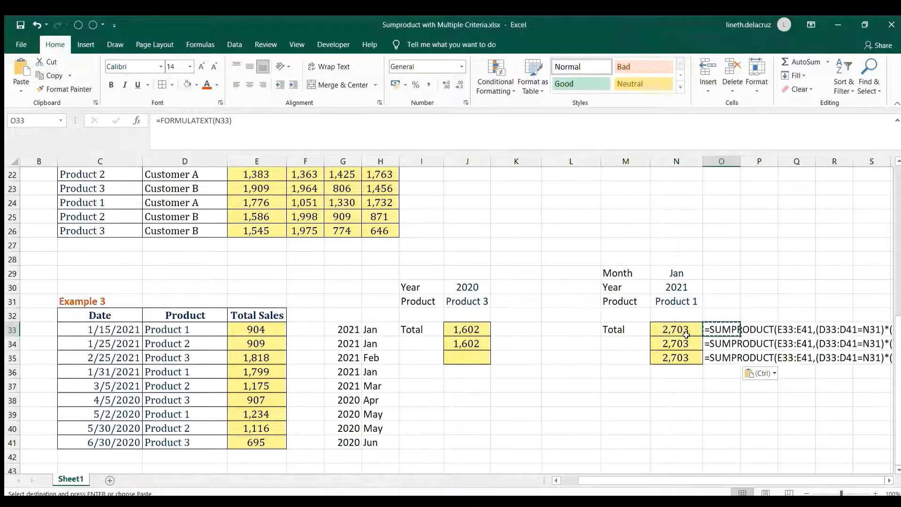